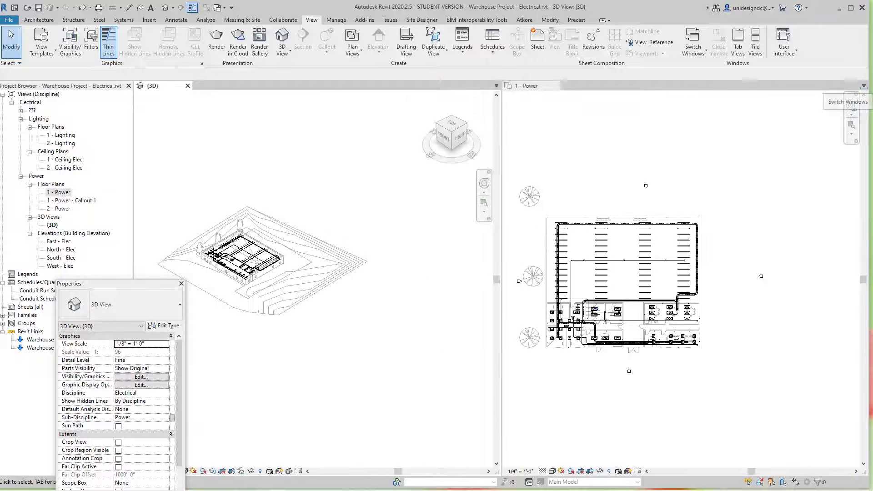
# Step: Make the 1 - Power floor plan the active view and bring up the MEP systems tools
pyautogui.click(757, 173)
pyautogui.scroll(-1, 757, 173)
pyautogui.scroll(2, 755, 171)
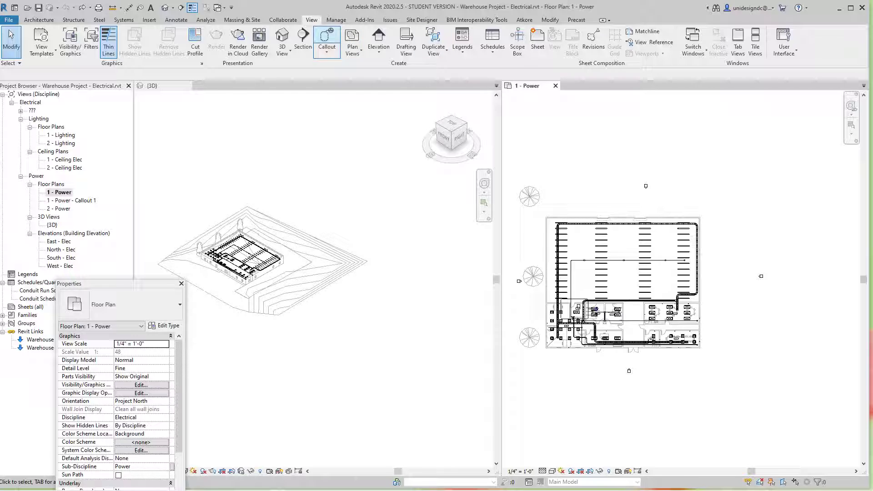
pyautogui.click(124, 19)
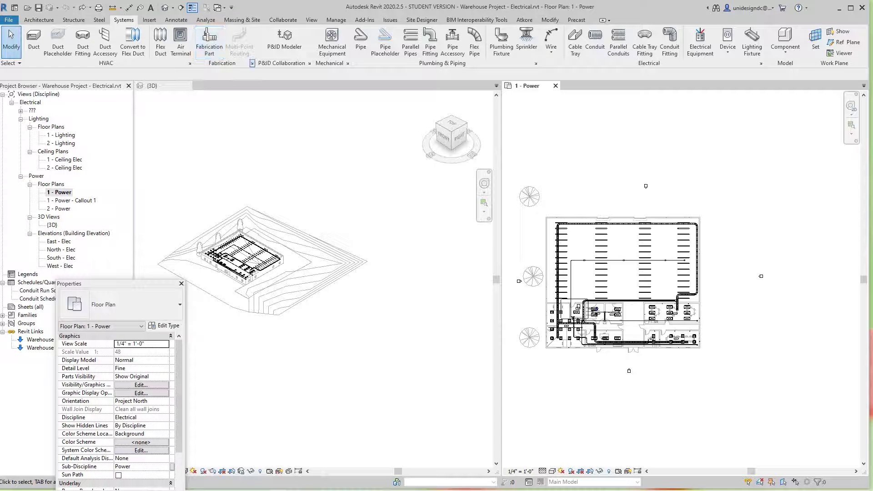
pyautogui.click(252, 63)
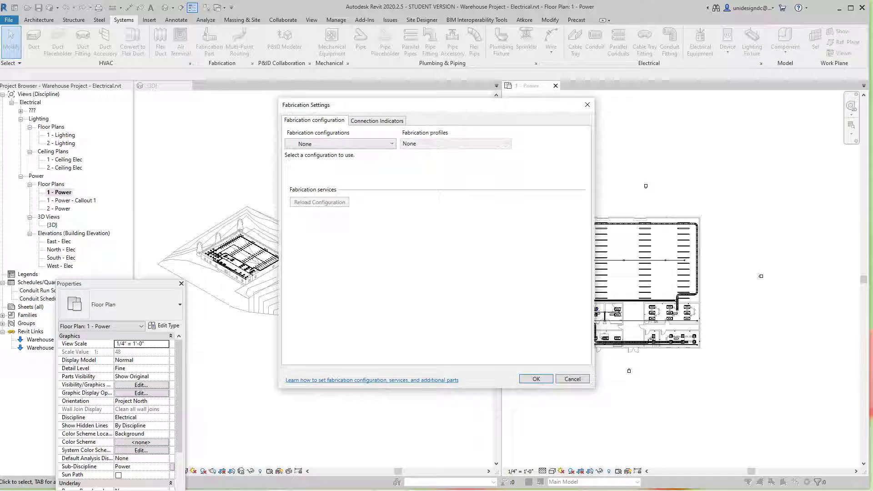
pyautogui.moveTo(445, 104); pyautogui.dragTo(479, 121)
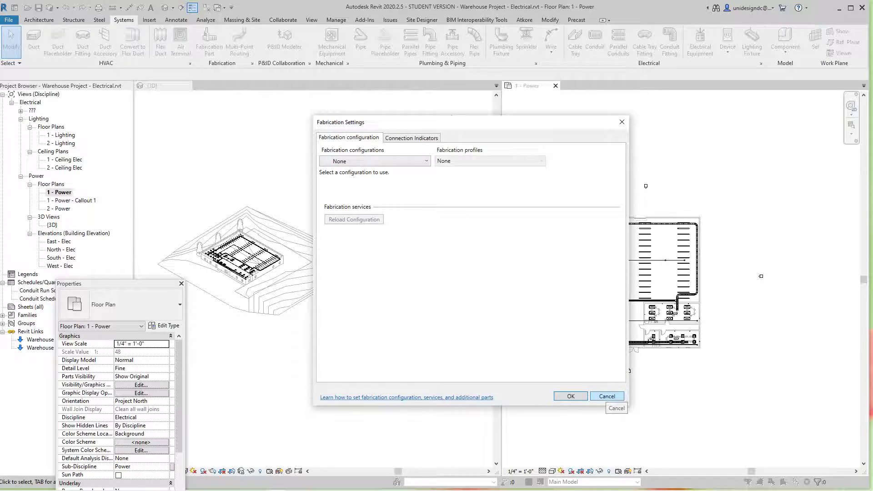
pyautogui.click(606, 396)
# Step: Start the Fabrication Part tool and open its fabrication settings
pyautogui.click(210, 43)
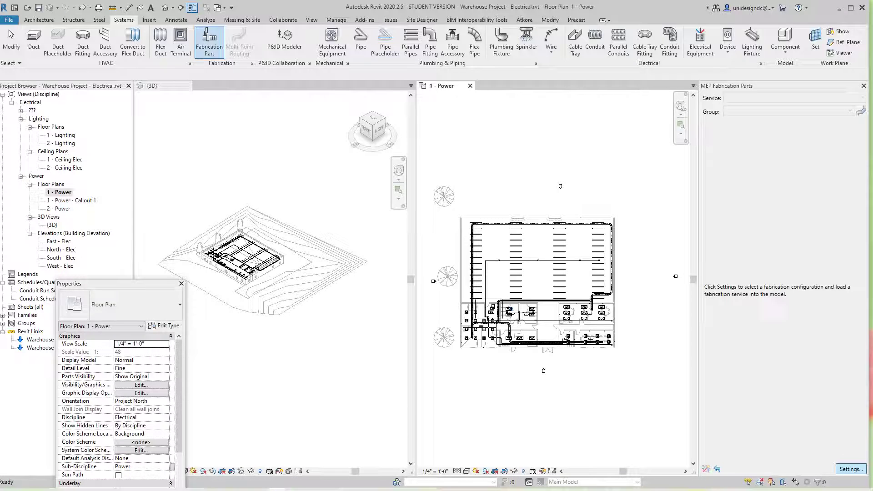
pyautogui.click(851, 469)
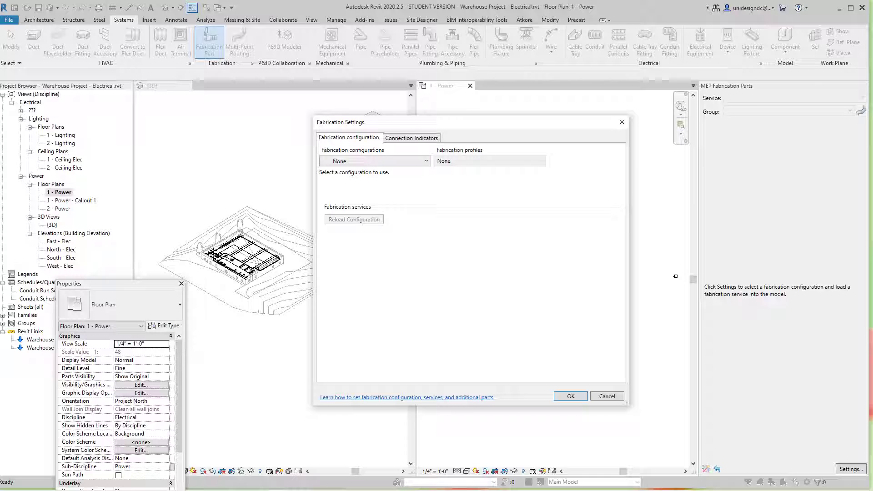
# Step: Set the fabrication configuration to Revit MEP Imperial Content V2.2 and look through its unloaded services
pyautogui.click(427, 162)
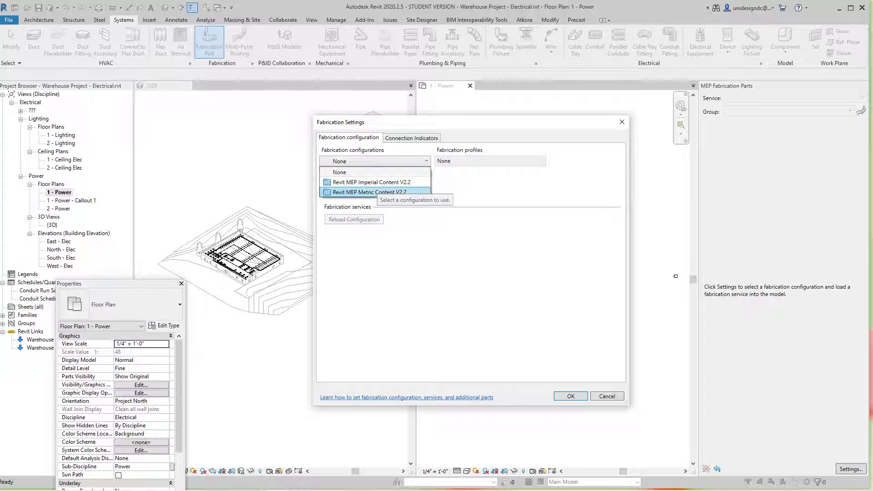
pyautogui.click(372, 182)
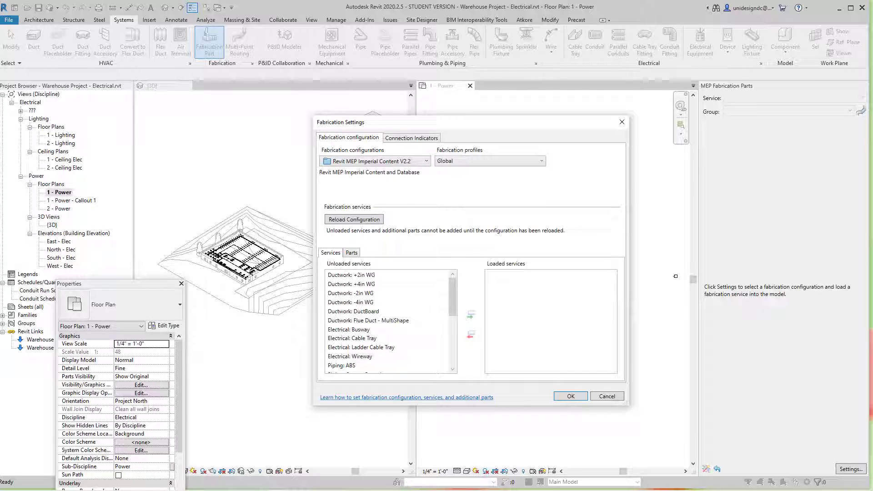
pyautogui.scroll(-8, 391, 321)
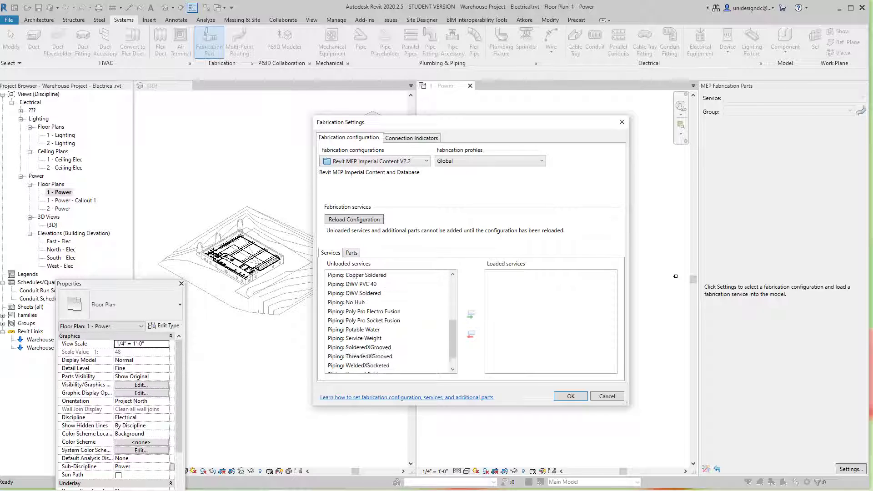
pyautogui.scroll(1, 391, 321)
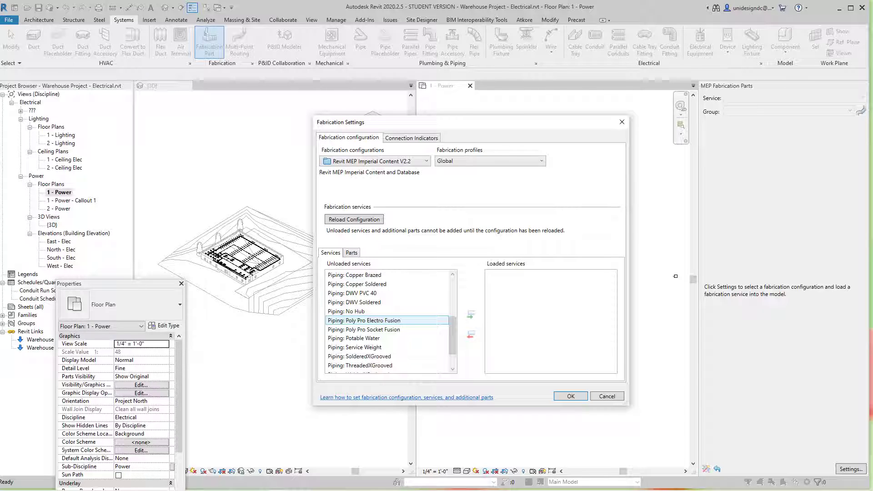
pyautogui.scroll(2, 391, 321)
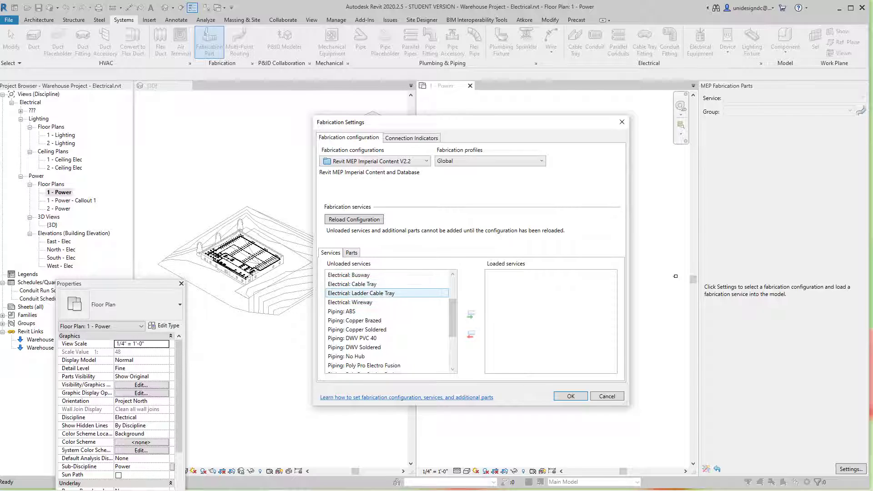
# Step: Load the Electrical: Ladder Cable Tray and Piping: ABS services from the imperial configuration
pyautogui.click(387, 293)
pyautogui.click(471, 315)
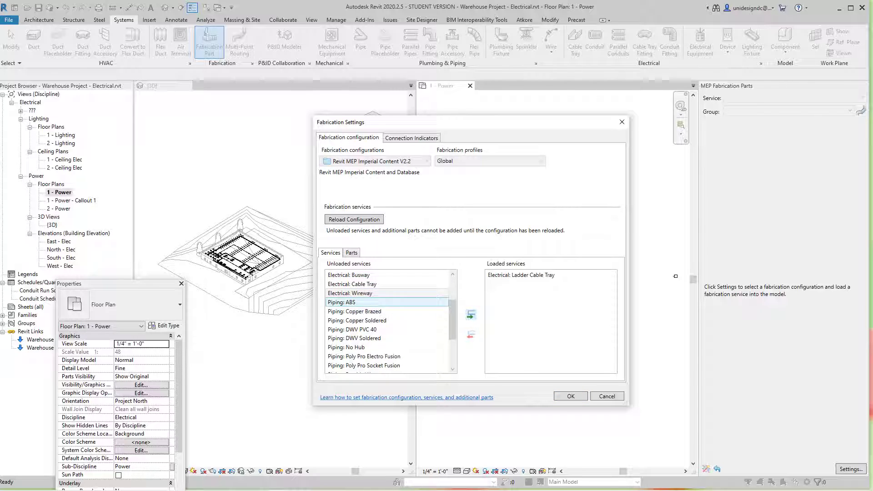
pyautogui.click(387, 284)
pyautogui.click(341, 302)
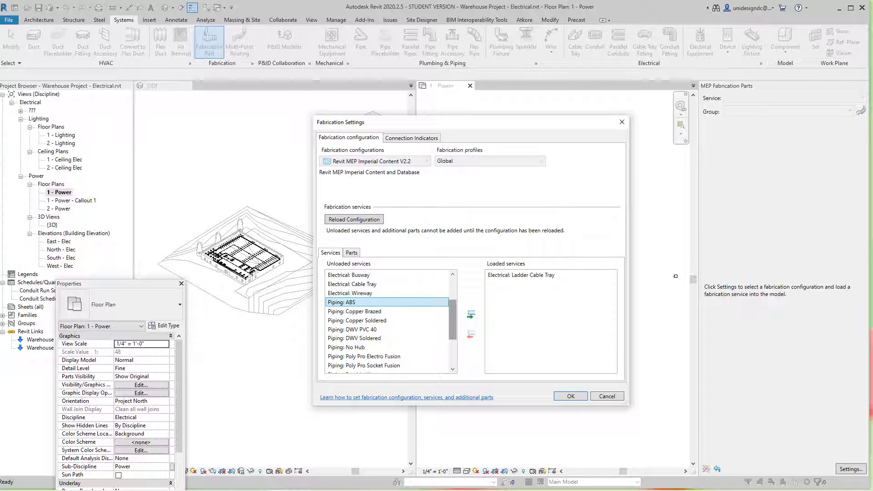
pyautogui.click(471, 314)
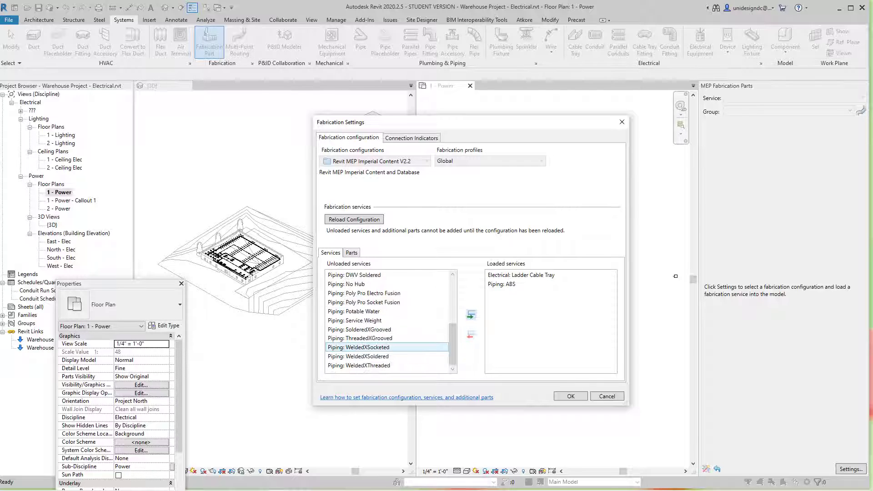
pyautogui.scroll(2, 387, 347)
pyautogui.scroll(-1, 387, 347)
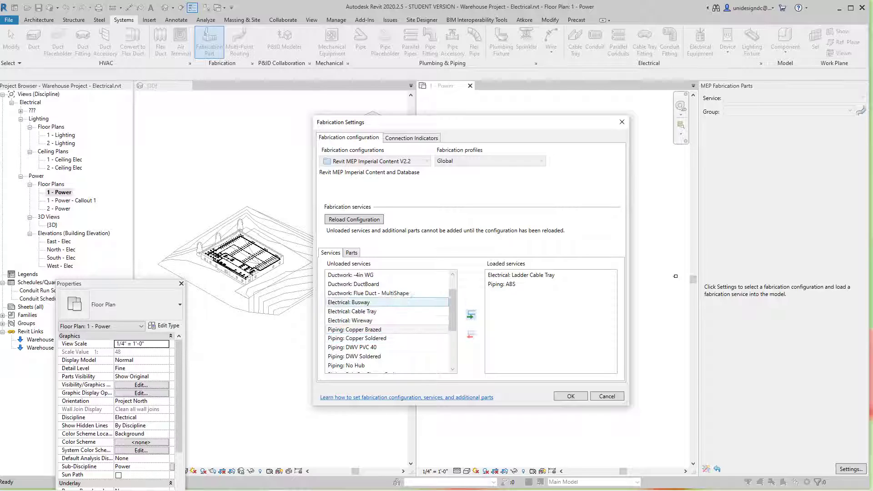
pyautogui.scroll(-1, 387, 314)
pyautogui.scroll(-2, 387, 314)
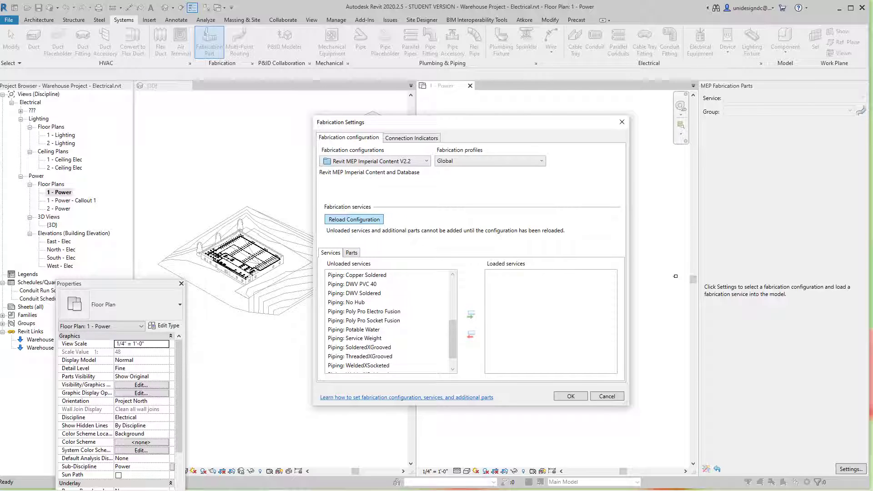
# Step: Switch the fabrication configuration to Revit MEP Metric Content V2.2 and load the Piping: PVC-C 40 service
pyautogui.click(387, 162)
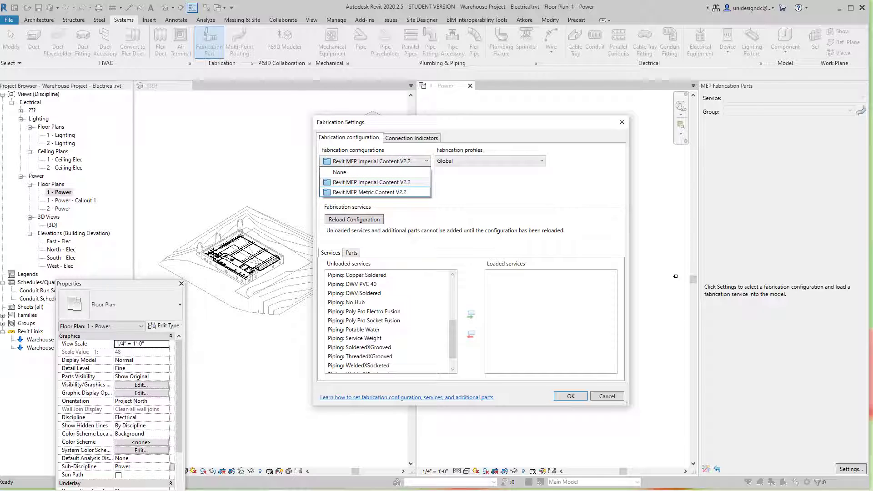
pyautogui.press('Return')
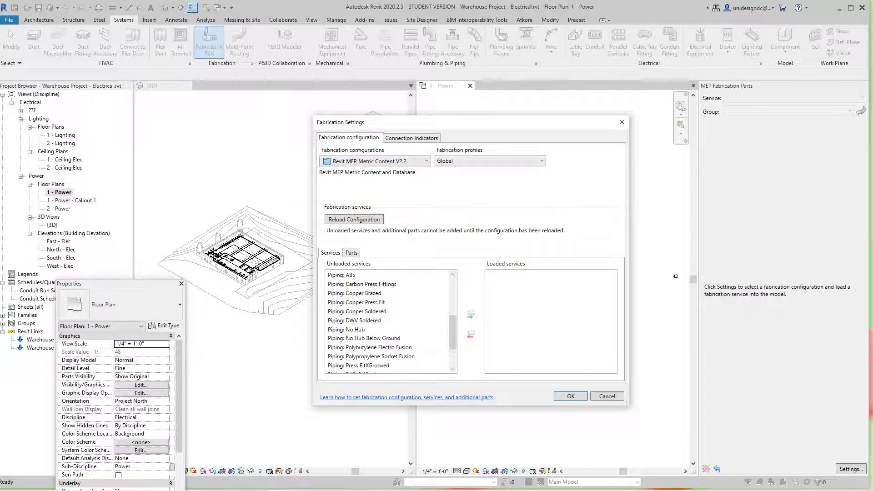
pyautogui.scroll(-2, 386, 302)
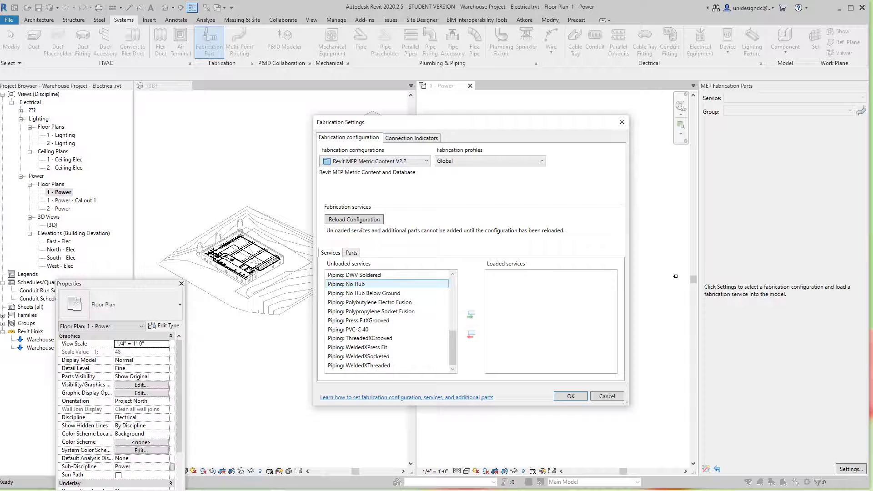
pyautogui.click(387, 330)
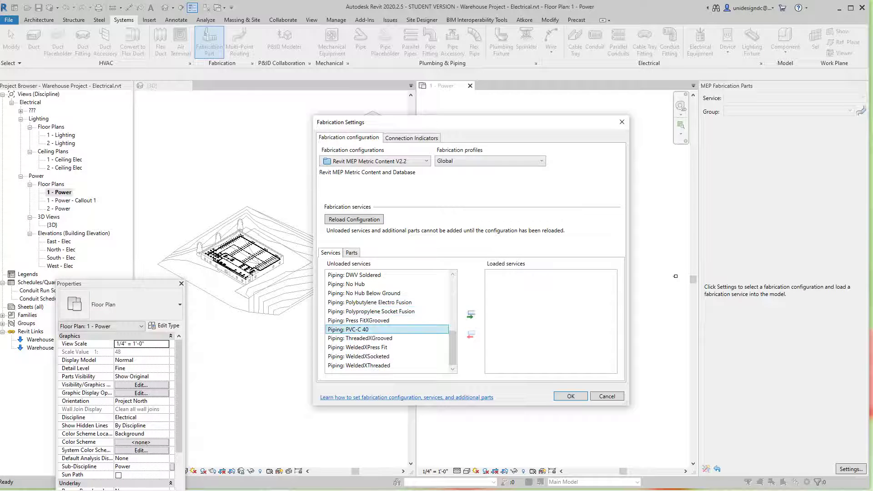
pyautogui.click(470, 315)
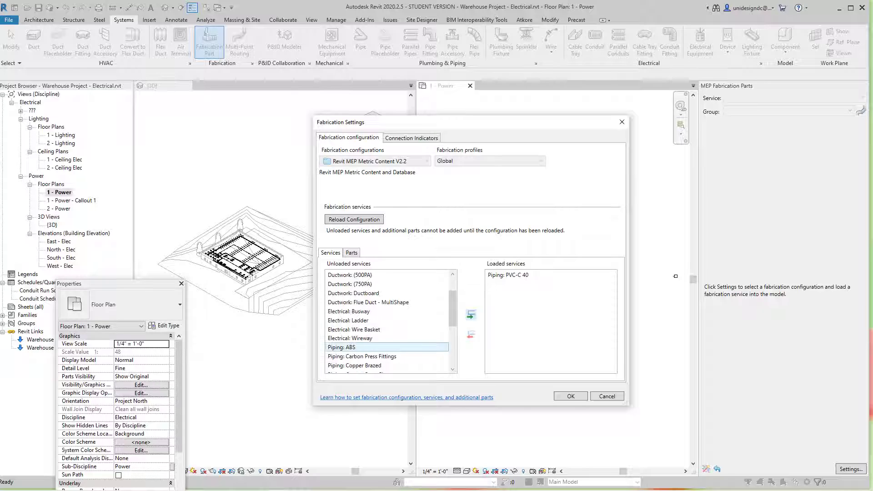
# Step: Add the Electrical: Wire Basket and Electrical: Ladder services to the loaded services
pyautogui.scroll(-1, 355, 347)
pyautogui.click(387, 330)
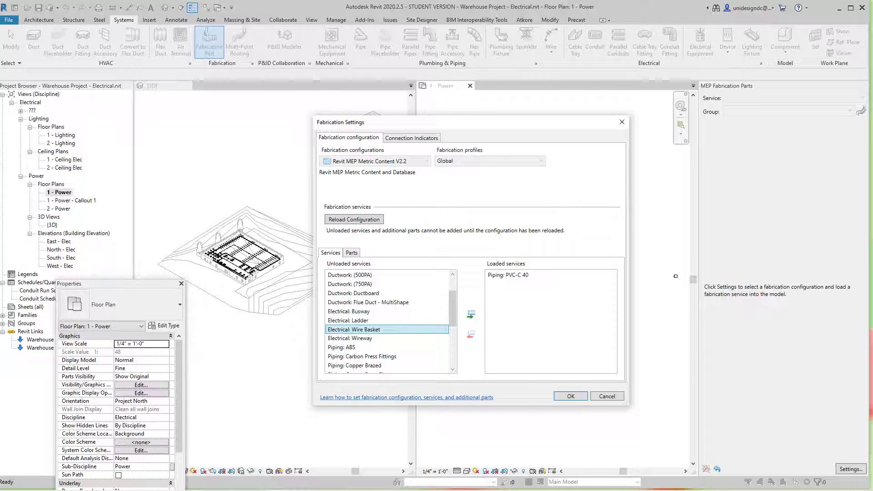
pyautogui.click(471, 315)
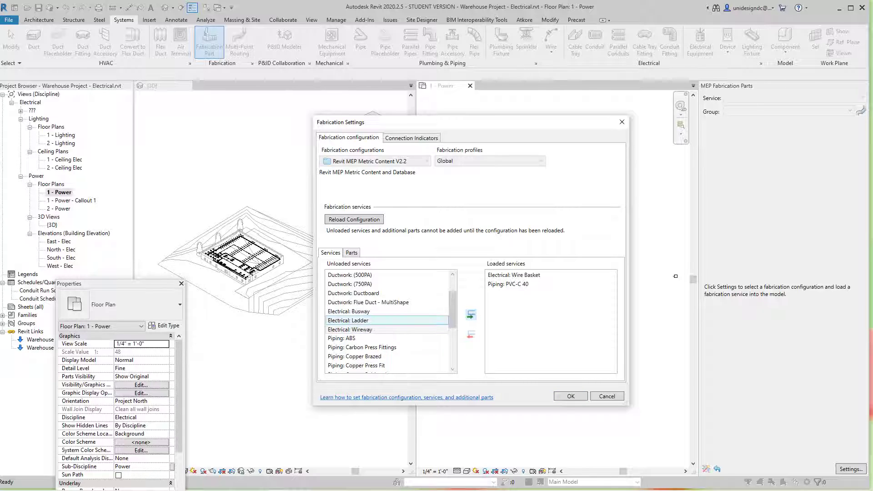
pyautogui.scroll(-2, 355, 328)
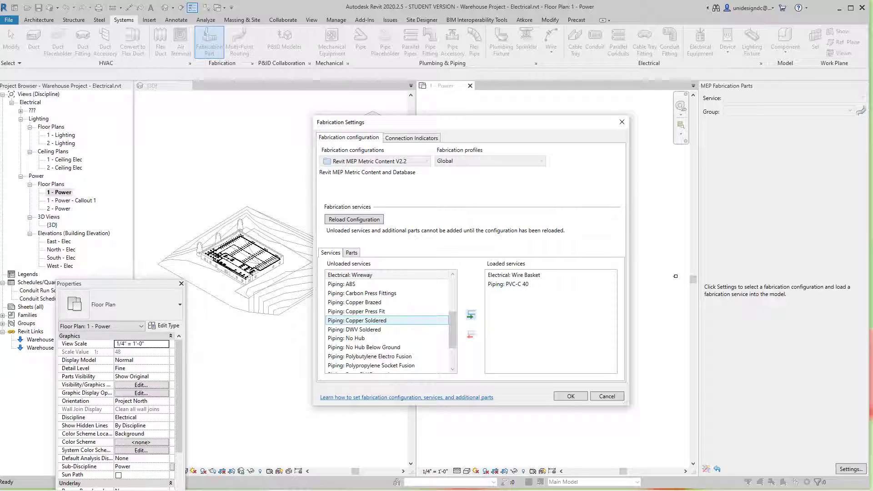
pyautogui.scroll(2, 354, 329)
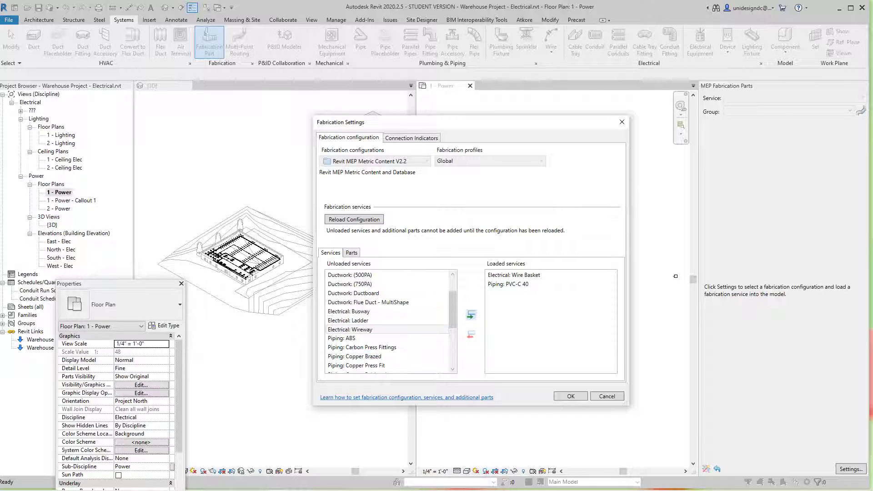
pyautogui.click(348, 321)
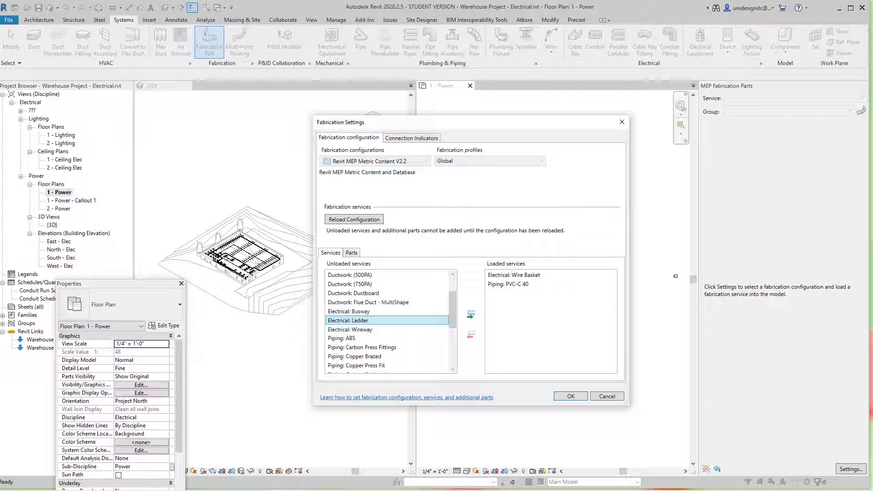
pyautogui.click(471, 314)
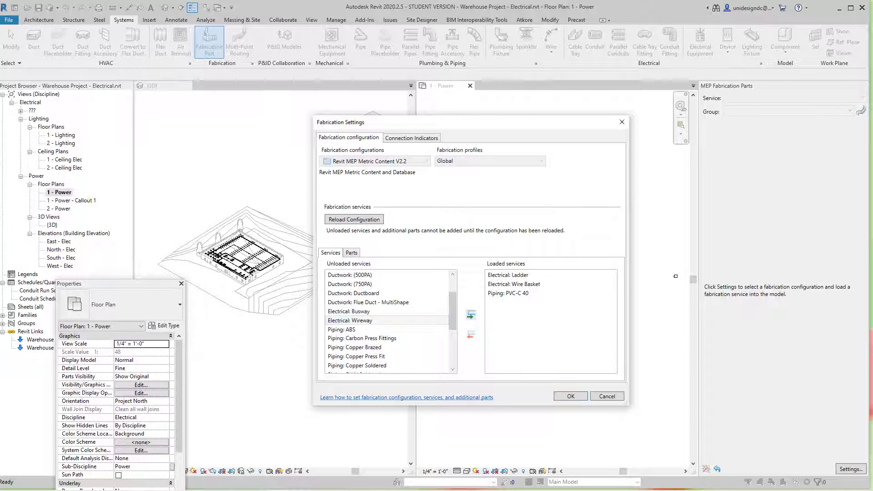
# Step: Load the Piping: ABS service and accept the fabrication settings
pyautogui.click(362, 338)
pyautogui.click(341, 329)
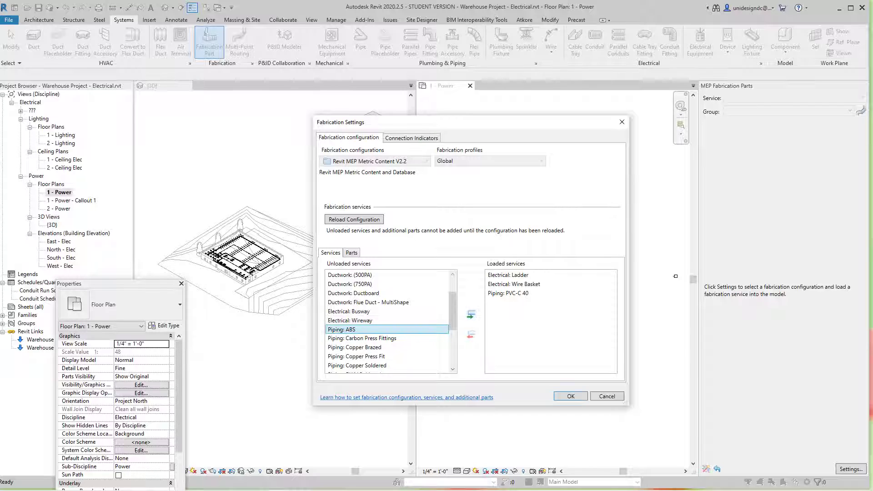
pyautogui.click(471, 315)
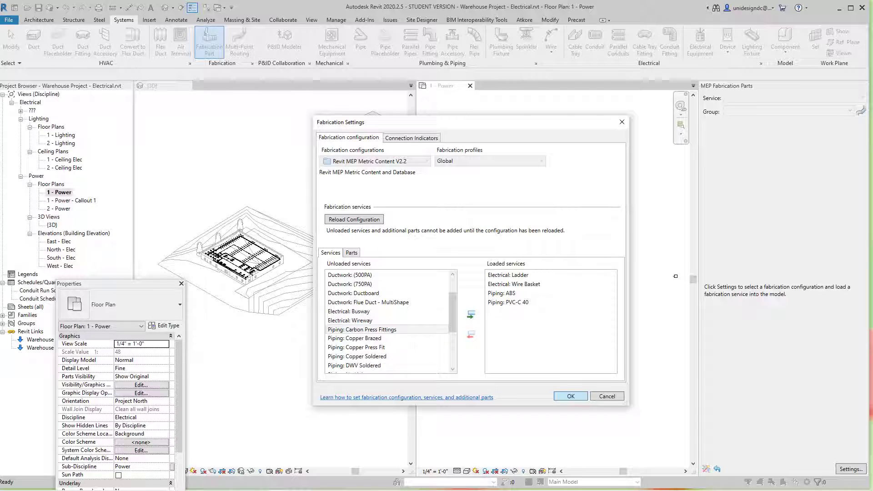
pyautogui.press('Return')
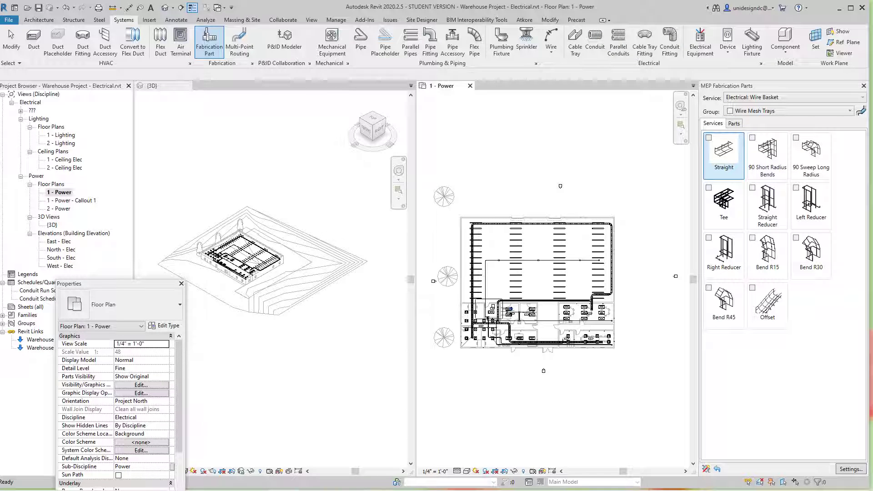
# Step: Switch the fabrication parts service to Electrical: Ladder for use in the 1 - Power plan
pyautogui.scroll(7, 256, 258)
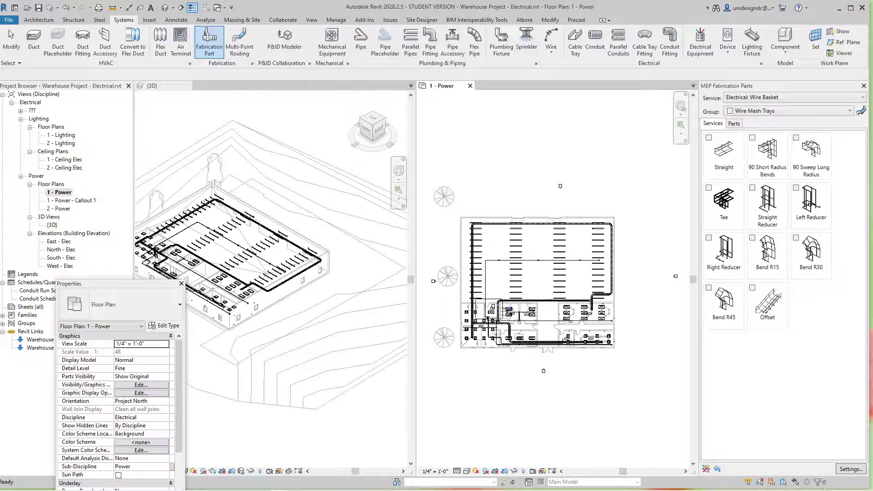
pyautogui.scroll(3, 455, 261)
pyautogui.scroll(3, 520, 246)
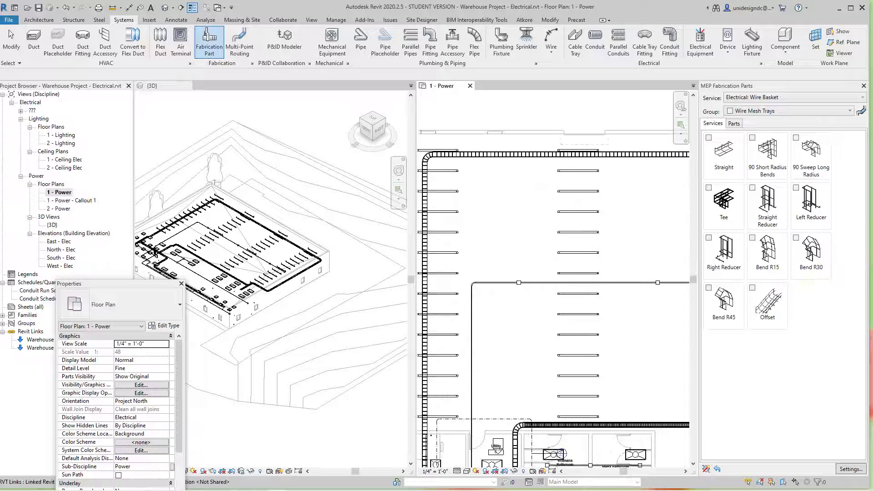
pyautogui.scroll(-1, 523, 196)
pyautogui.moveTo(523, 196); pyautogui.dragTo(522, 272, button='middle')
pyautogui.scroll(2, 525, 274)
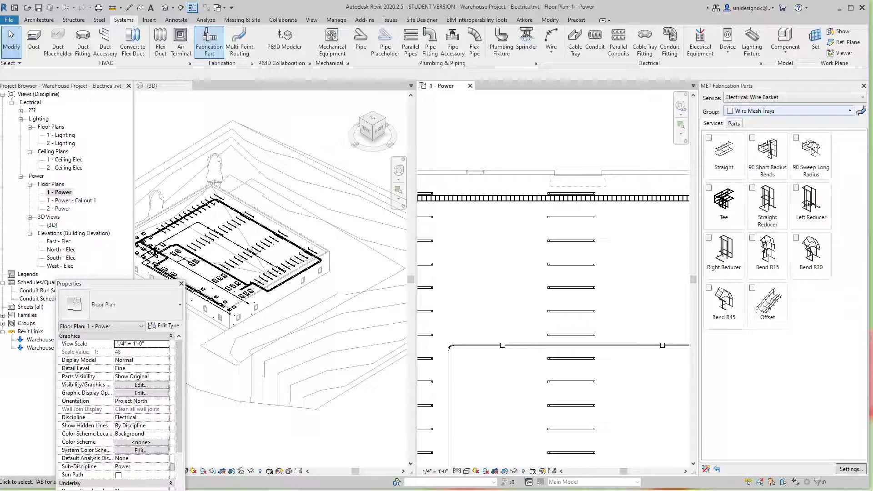
pyautogui.click(796, 97)
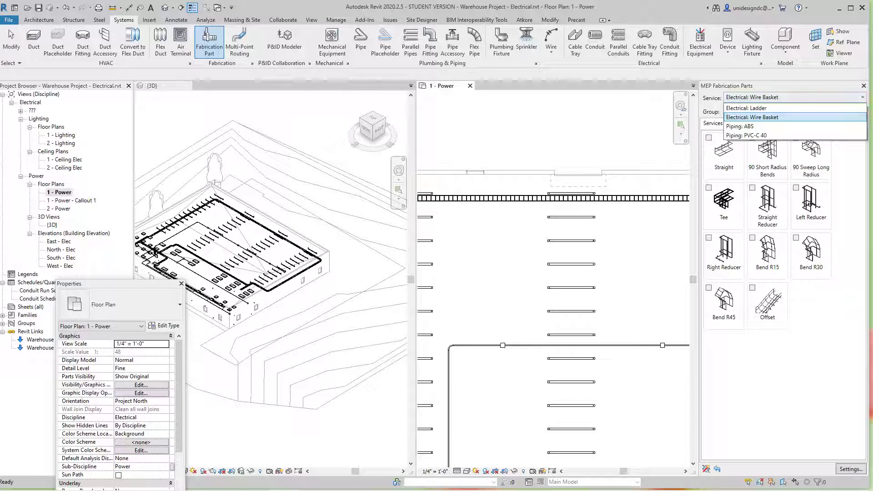
pyautogui.click(756, 107)
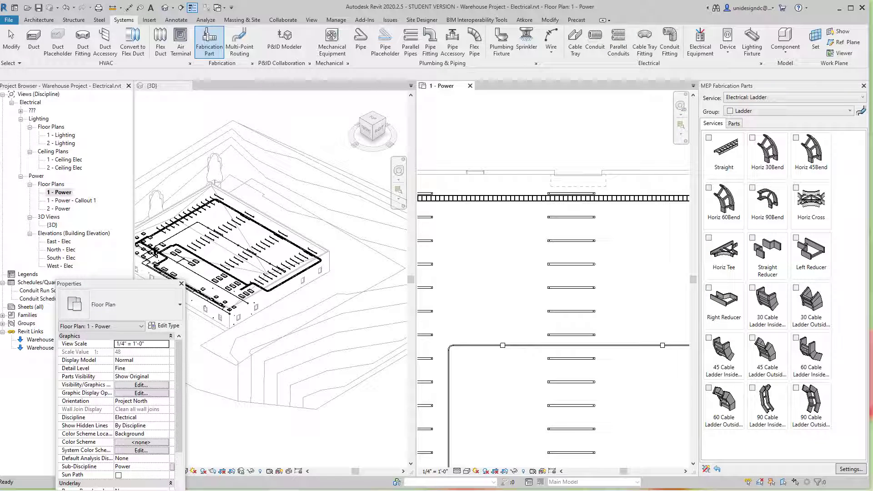
# Step: Switch the fabrication service to Piping: ABS and show its Hangers group
pyautogui.click(847, 98)
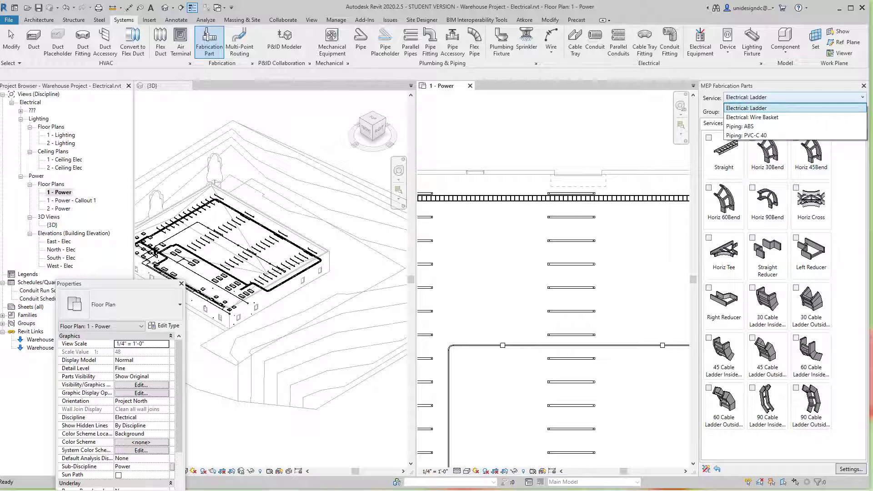
pyautogui.click(751, 126)
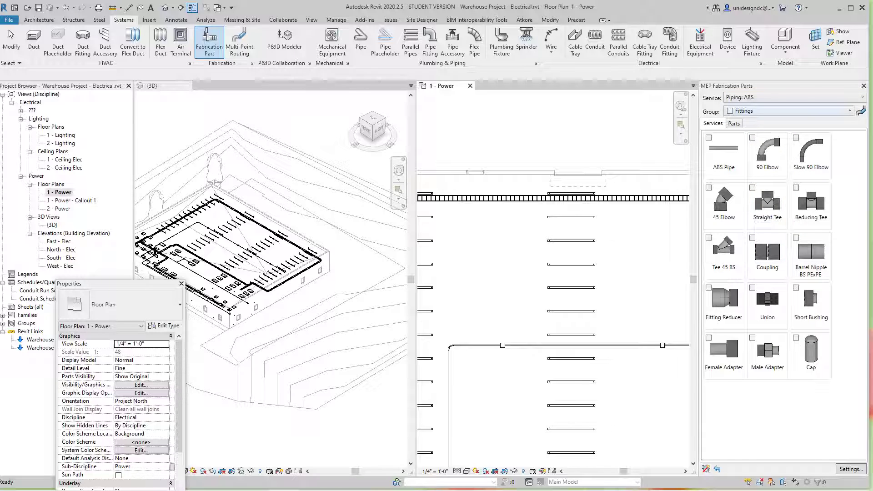
pyautogui.click(746, 111)
pyautogui.click(739, 151)
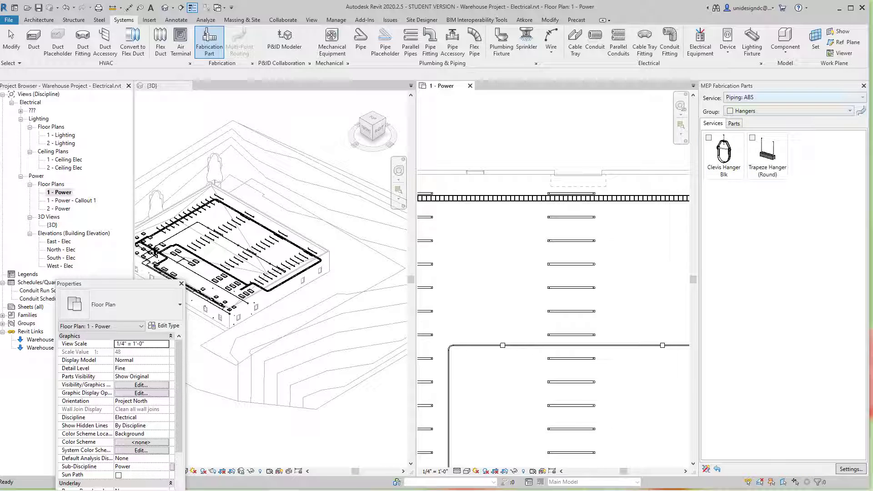
# Step: Switch to the Electrical: Wire Basket service and place a horizontal 100x100 straight wire mesh tray below the existing ladder tray in plan
pyautogui.click(795, 97)
pyautogui.click(752, 117)
pyautogui.scroll(-2, 553, 331)
pyautogui.scroll(4, 545, 237)
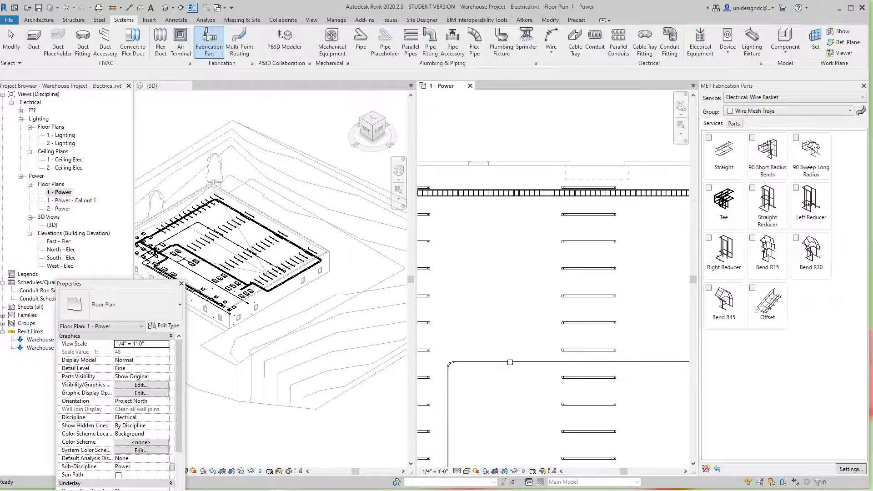
pyautogui.scroll(-1, 545, 237)
pyautogui.click(724, 153)
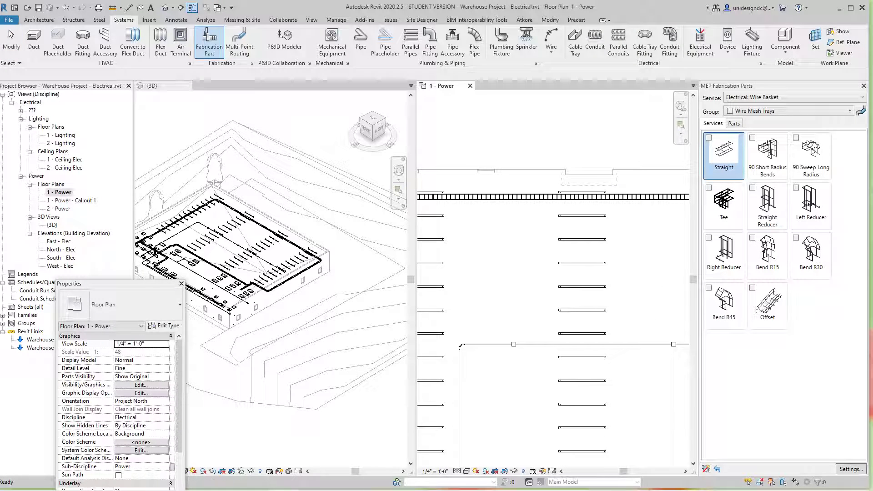
pyautogui.moveTo(511, 238); pyautogui.dragTo(534, 279, button='middle')
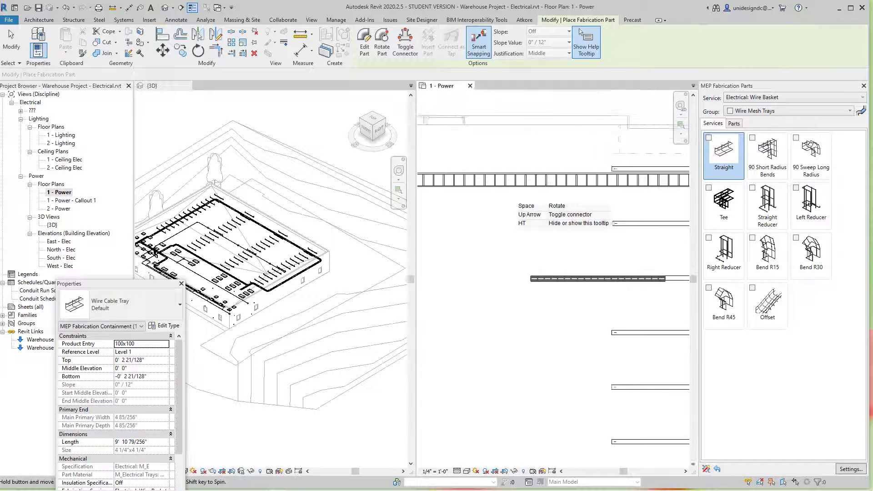
pyautogui.click(487, 256)
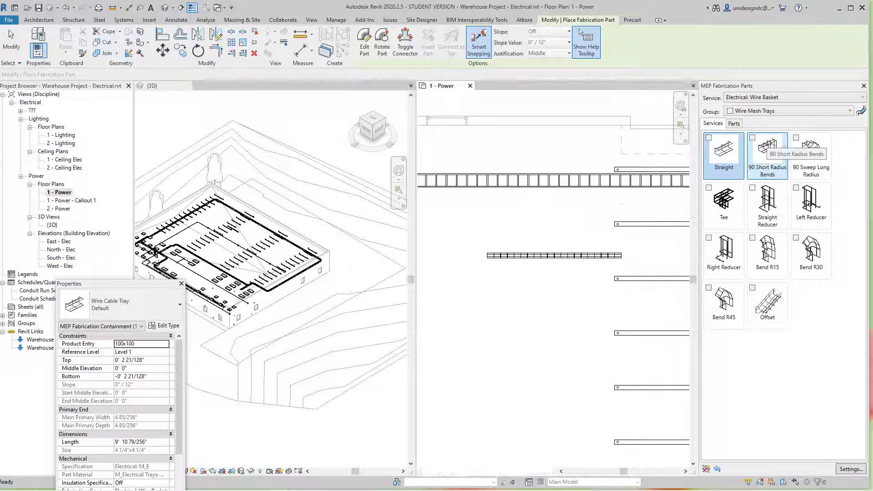
# Step: Attach a 90 Short Radius Bend to the right end of the straight wire tray
pyautogui.click(768, 152)
pyautogui.scroll(2, 622, 257)
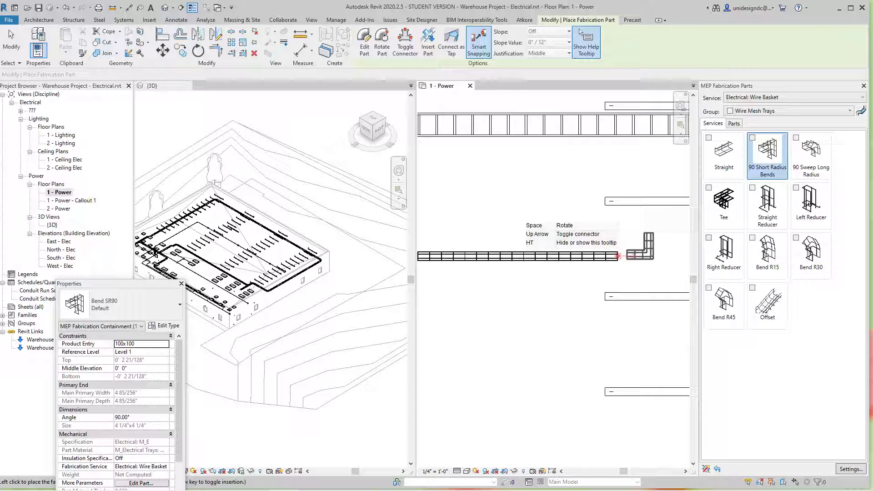
pyautogui.scroll(2, 627, 256)
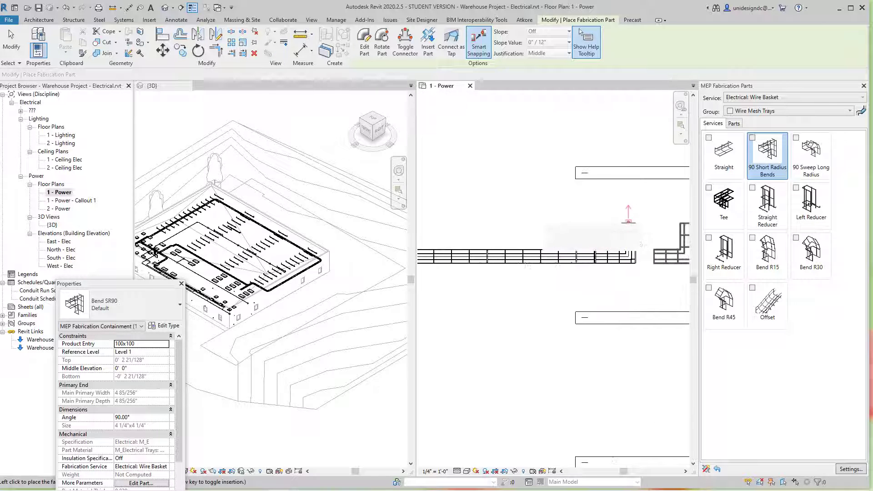
pyautogui.scroll(-3, 627, 256)
pyautogui.click(626, 255)
pyautogui.press('Escape')
pyautogui.scroll(2, 555, 248)
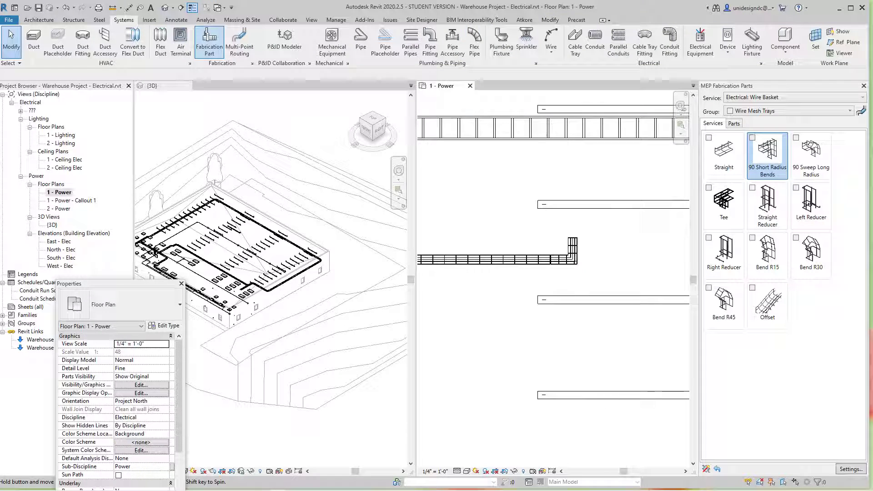
# Step: Toggle the connector of the short radius bend so that its open end points down the plan
pyautogui.click(555, 248)
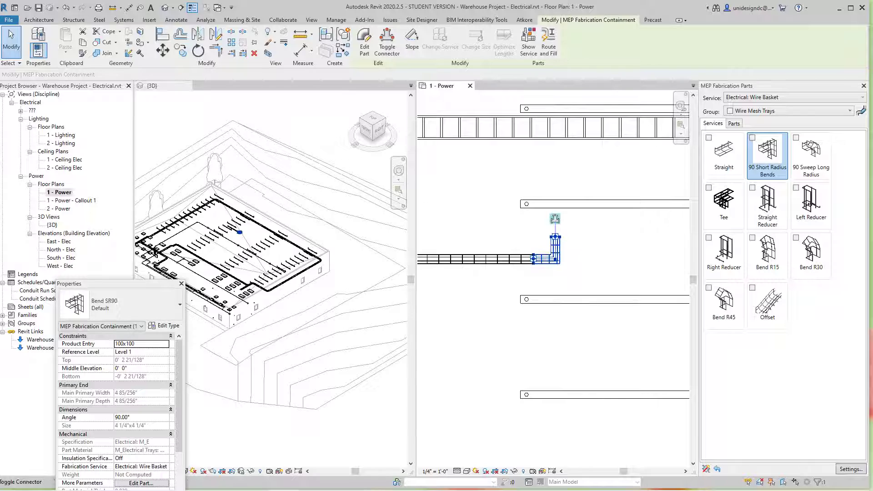
pyautogui.click(556, 219)
pyautogui.scroll(-2, 559, 269)
pyautogui.moveTo(559, 277); pyautogui.dragTo(558, 234, button='middle')
pyautogui.scroll(2, 561, 235)
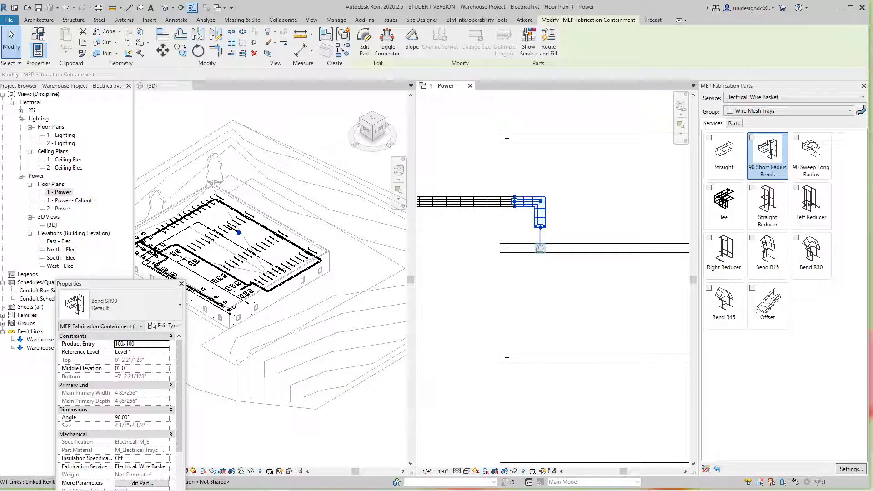
pyautogui.click(540, 248)
pyautogui.scroll(2, 559, 219)
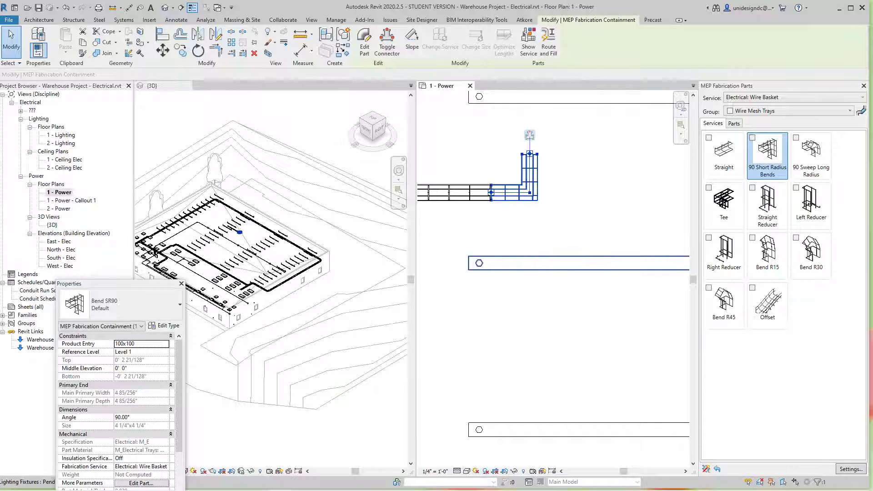
pyautogui.click(530, 136)
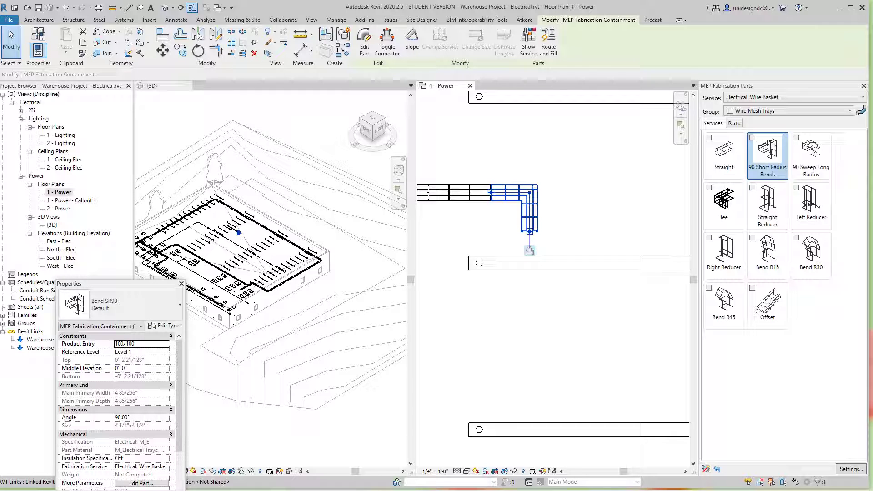
# Step: Continue the wire basket run down the plan with a Straight tray from the short radius bend's open end
pyautogui.click(724, 155)
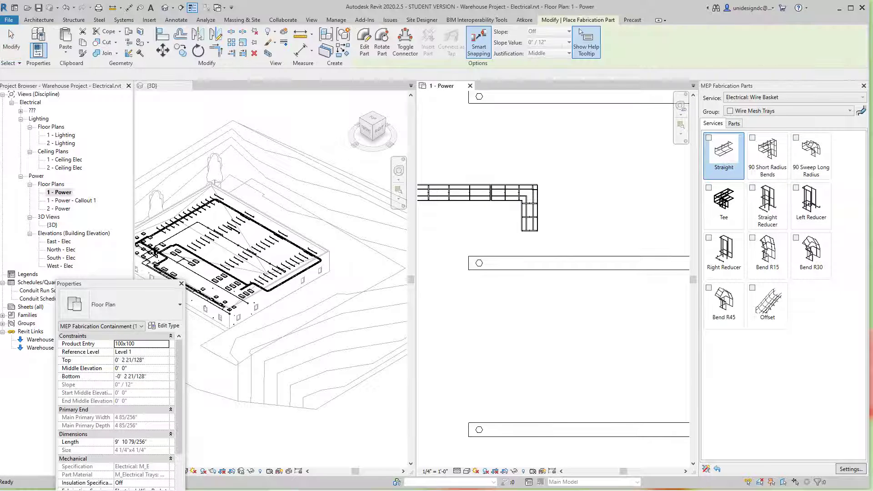
pyautogui.press('Escape')
pyautogui.press('Escape')
pyautogui.scroll(-4, 535, 236)
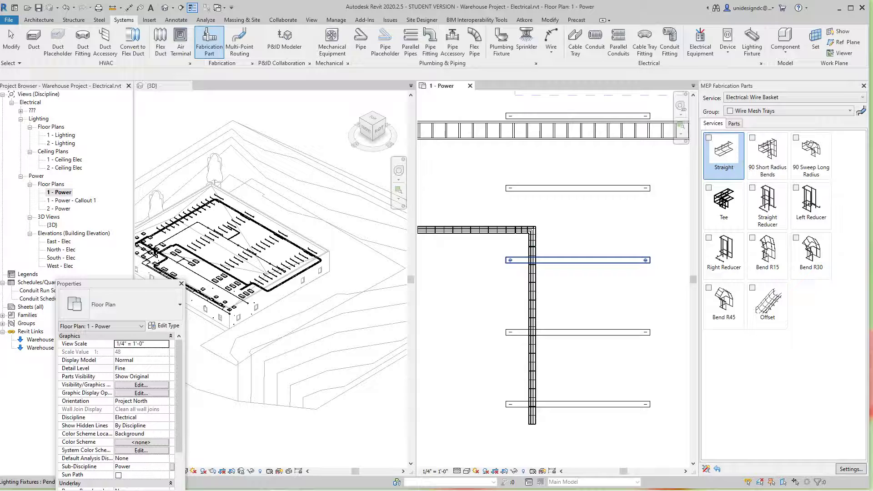
pyautogui.moveTo(539, 310); pyautogui.dragTo(539, 268, button='middle')
pyautogui.scroll(1, 539, 268)
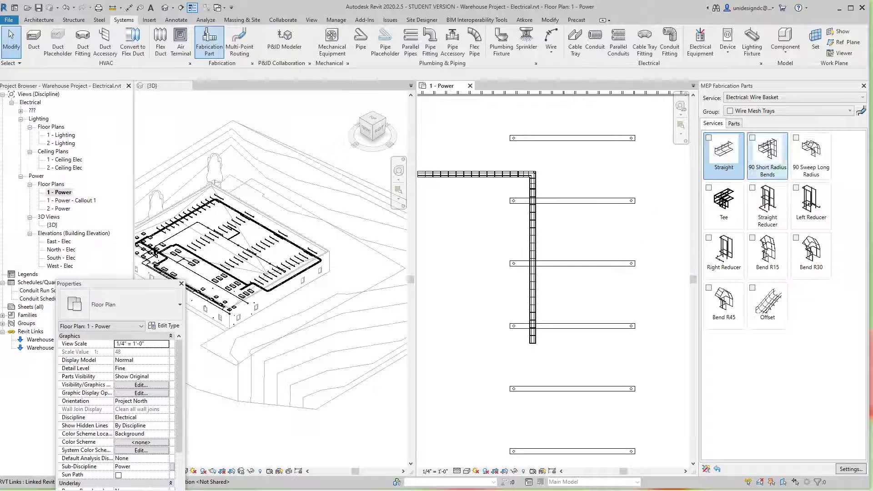
# Step: Attach a 90 Sweep Long Radius bend to the lower end of the vertical tray, turning the run to the right
pyautogui.click(811, 155)
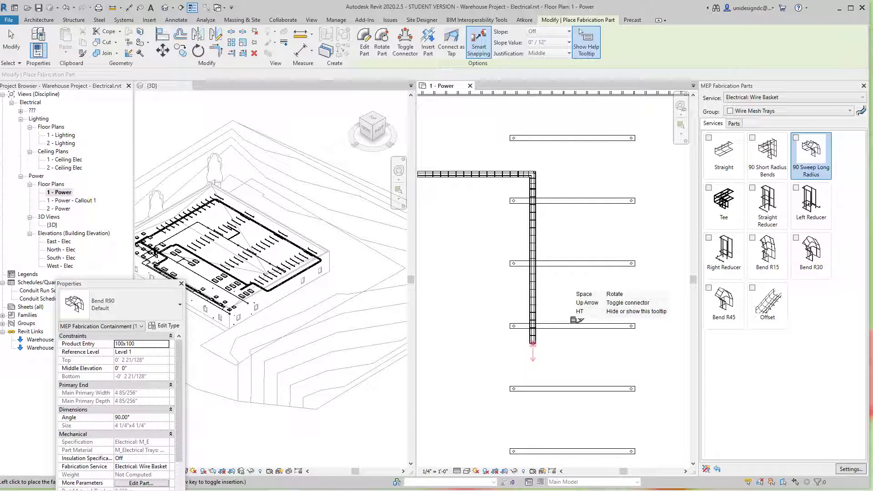
pyautogui.press('Escape')
pyautogui.press('Escape')
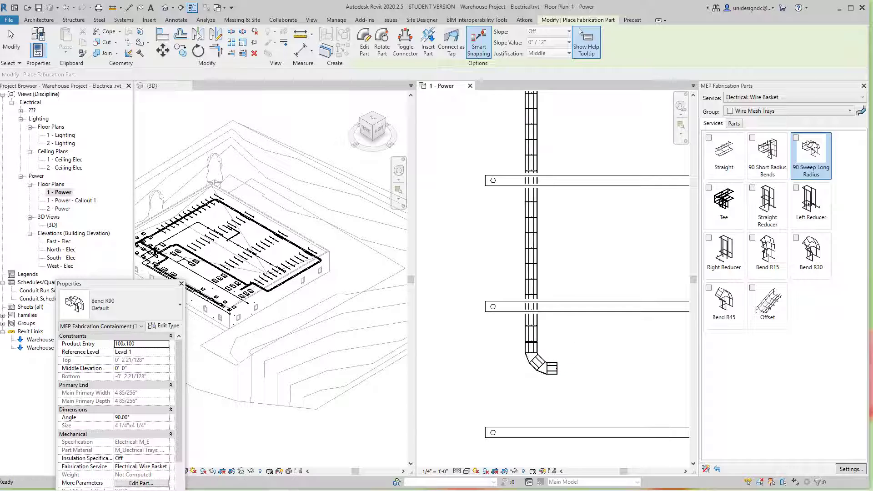
pyautogui.scroll(2, 575, 342)
pyautogui.moveTo(575, 342); pyautogui.dragTo(520, 314, button='middle')
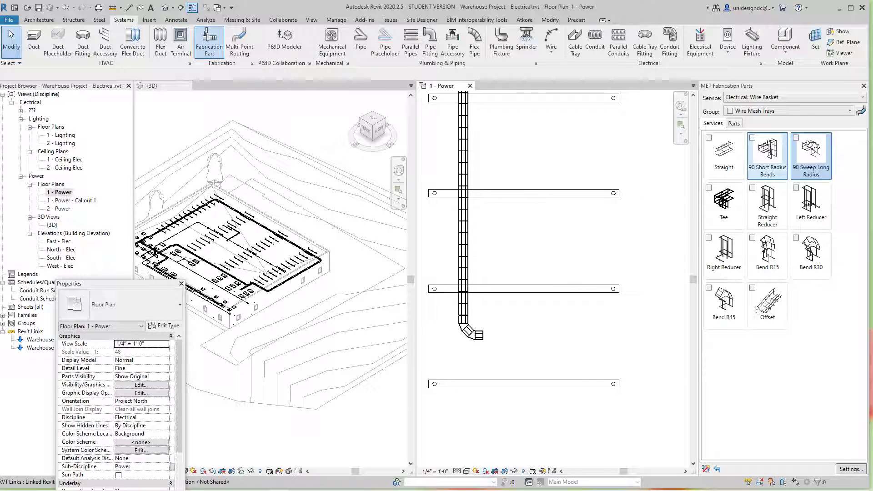
# Step: Extend the run to the right with a Straight wire tray from the sweep bend's open end
pyautogui.click(724, 154)
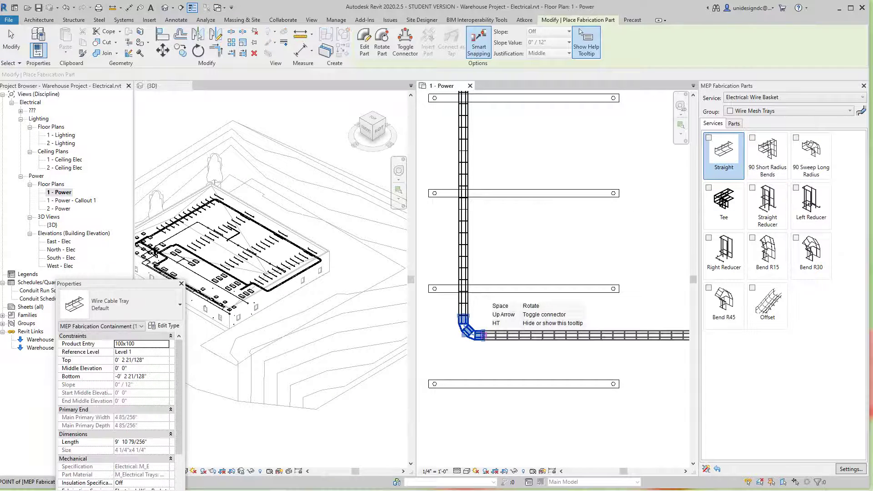
pyautogui.scroll(-3, 452, 328)
pyautogui.click(456, 329)
pyautogui.scroll(-1, 506, 334)
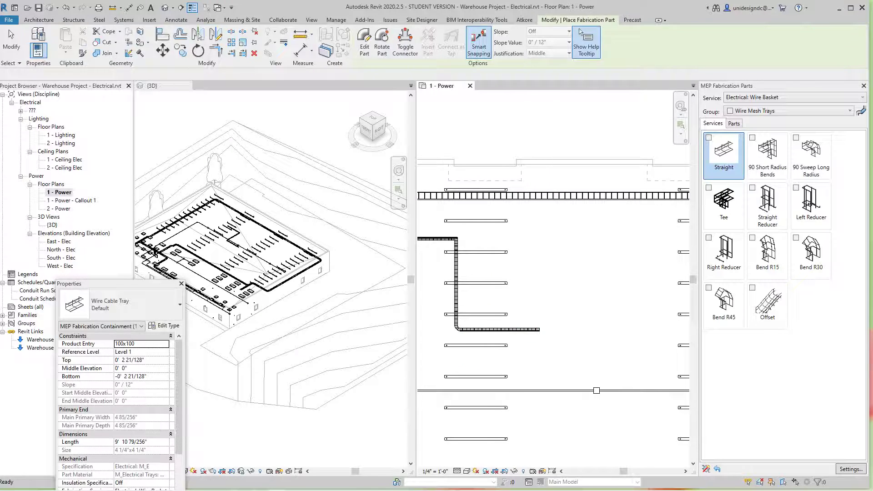
pyautogui.press('Escape')
# Step: Edit the first horizontal wire tray and set its product entry to 300x100
pyautogui.moveTo(505, 335); pyautogui.dragTo(646, 381, button='middle')
pyautogui.scroll(5, 563, 301)
pyautogui.scroll(4, 587, 225)
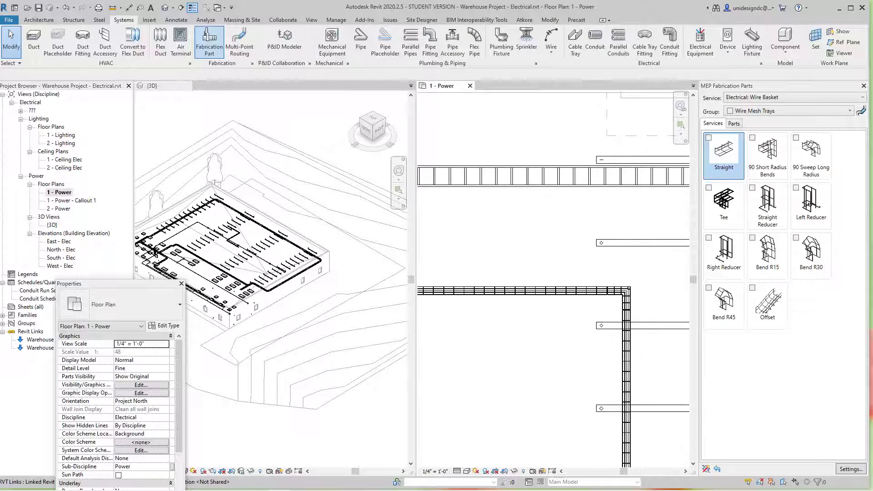
pyautogui.scroll(-3, 534, 335)
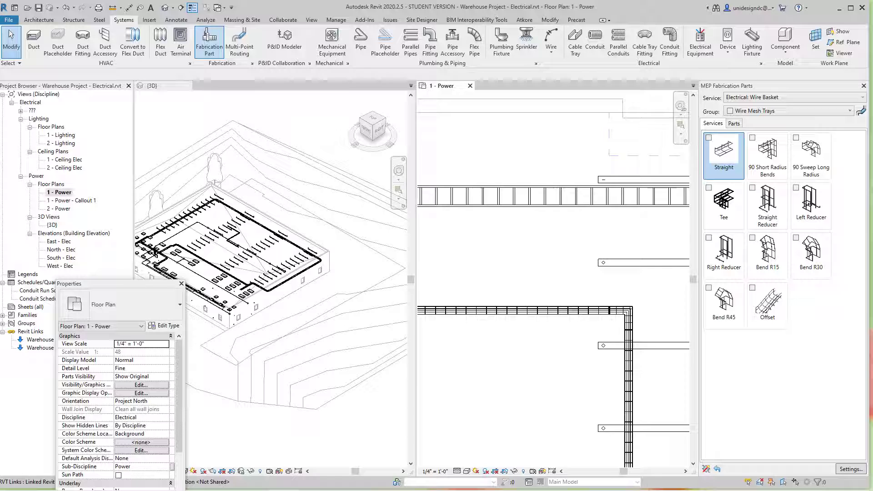
pyautogui.scroll(4, 533, 334)
pyautogui.moveTo(533, 335); pyautogui.dragTo(598, 361, button='middle')
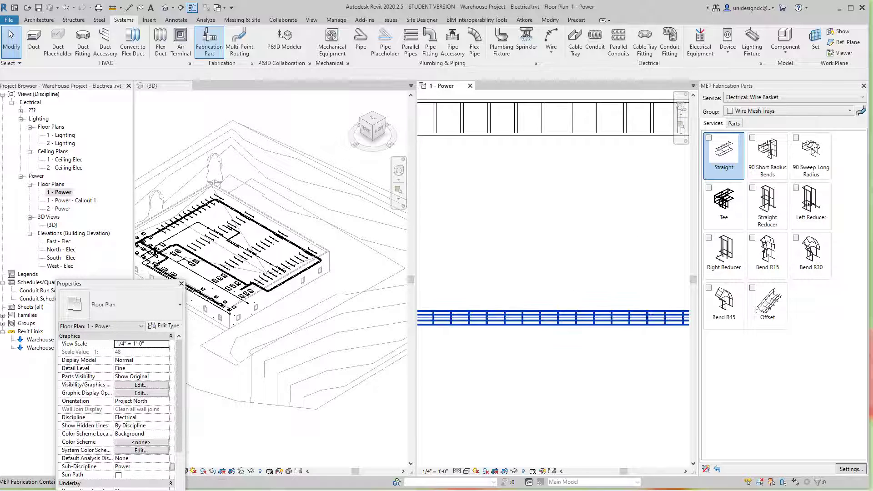
pyautogui.click(579, 318)
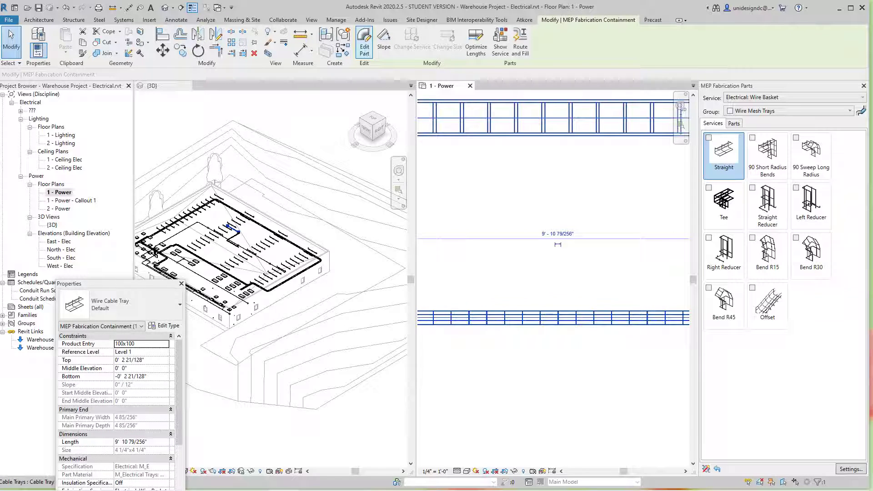
pyautogui.click(364, 46)
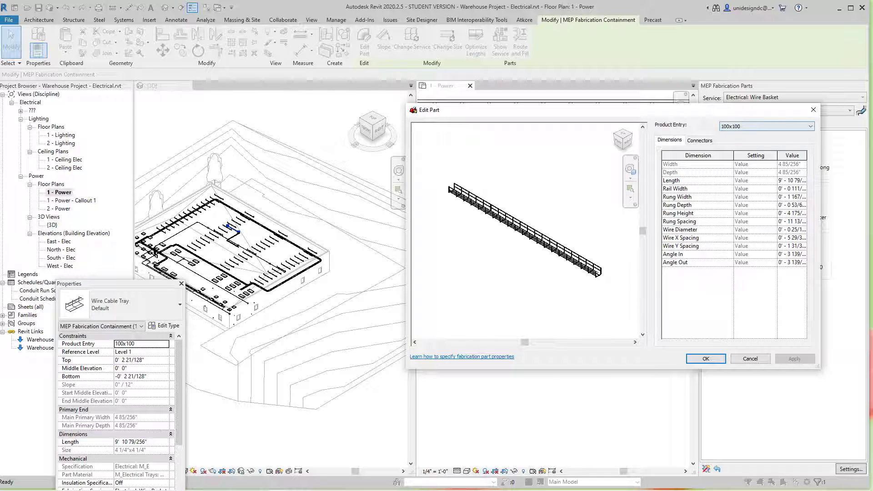
pyautogui.click(767, 127)
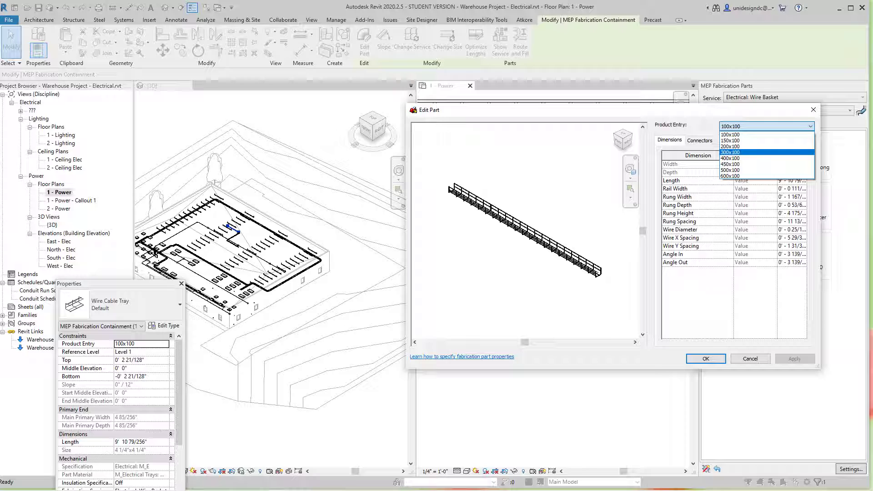
pyautogui.press('Return')
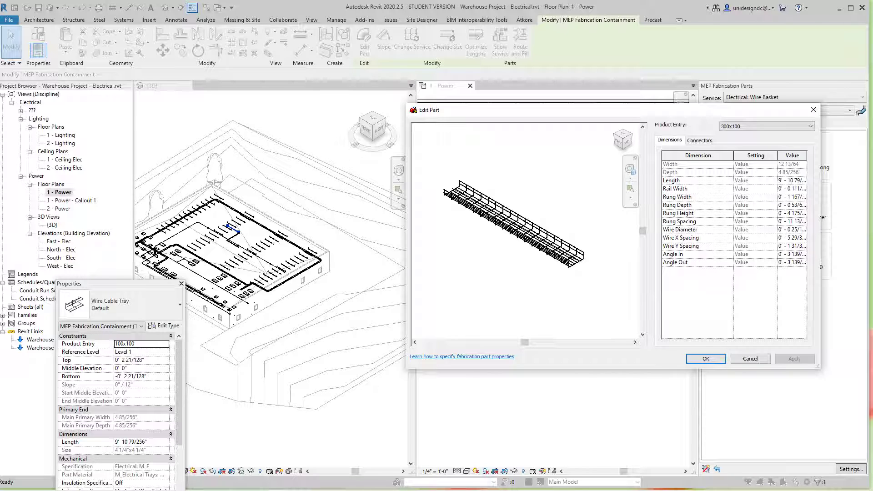
pyautogui.click(706, 359)
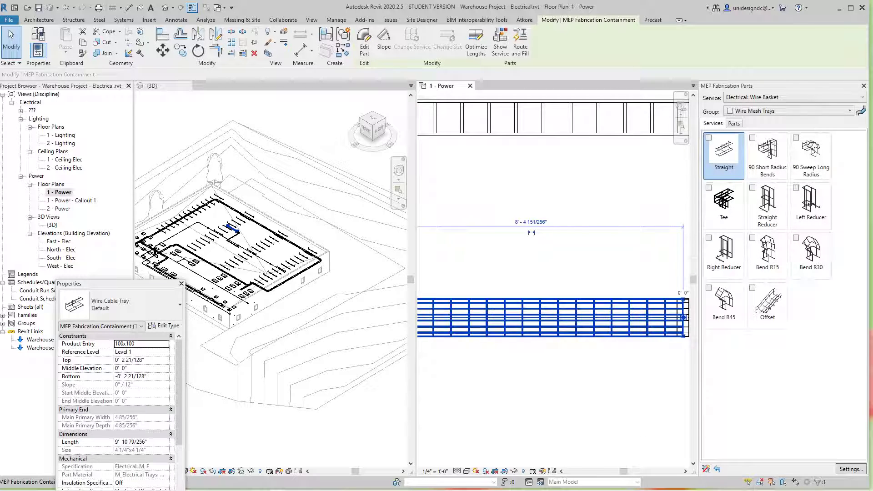
# Step: Examine the resized tray's transition and the rest of the wire basket run through its bends to the far end
pyautogui.scroll(-5, 545, 367)
pyautogui.moveTo(635, 352); pyautogui.dragTo(585, 258, button='middle')
pyautogui.scroll(5, 583, 298)
pyautogui.scroll(-3, 583, 298)
pyautogui.scroll(-5, 572, 254)
pyautogui.scroll(3, 607, 273)
pyautogui.moveTo(604, 433); pyautogui.dragTo(573, 351, button='middle')
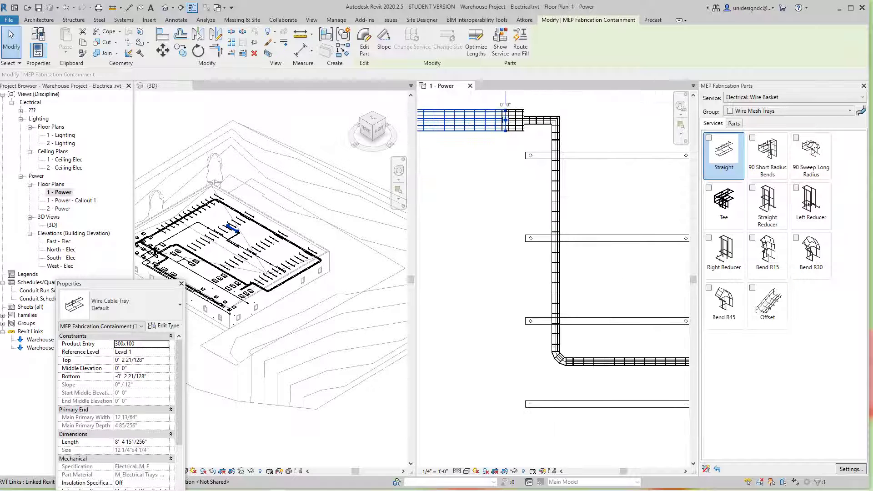
pyautogui.scroll(5, 572, 352)
pyautogui.scroll(-6, 547, 361)
pyautogui.scroll(-3, 583, 363)
pyautogui.moveTo(659, 366); pyautogui.dragTo(526, 358, button='middle')
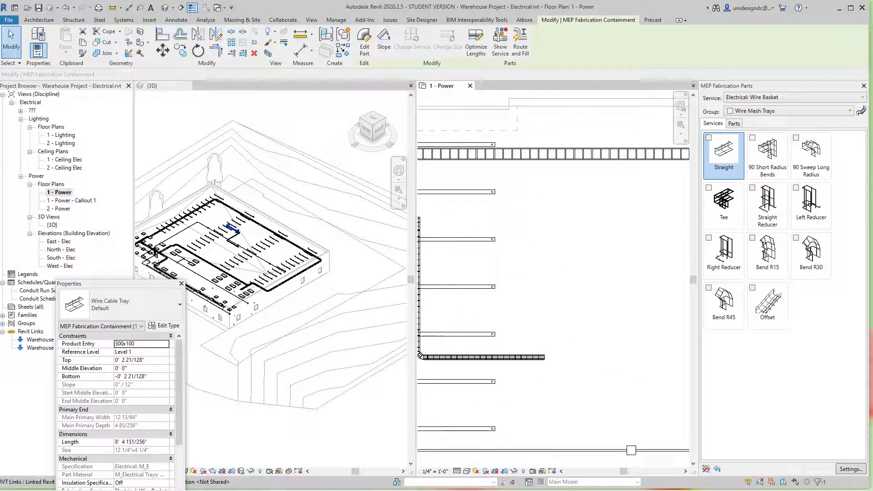
pyautogui.scroll(5, 554, 359)
pyautogui.moveTo(608, 404); pyautogui.dragTo(601, 372, button='middle')
pyautogui.scroll(-3, 601, 373)
pyautogui.scroll(-5, 573, 344)
pyautogui.moveTo(464, 287); pyautogui.dragTo(602, 313, button='middle')
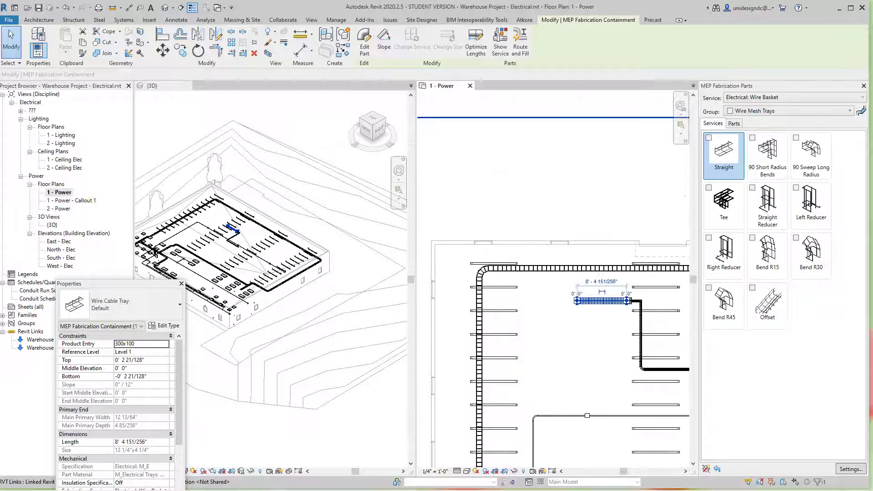
# Step: Attach a 90 Sweep Long Radius bend to the left end of the 300x100 tray, turning down the plan
pyautogui.scroll(7, 601, 313)
pyautogui.click(812, 155)
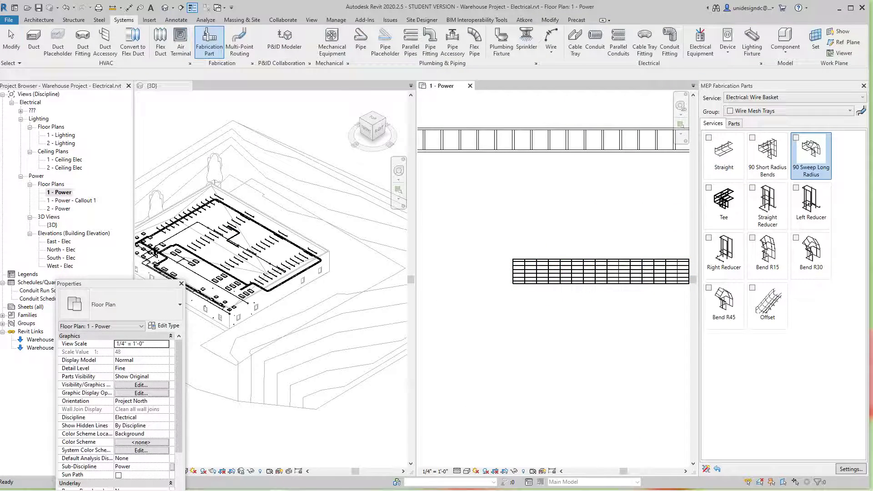
pyautogui.click(512, 272)
pyautogui.scroll(-2, 510, 316)
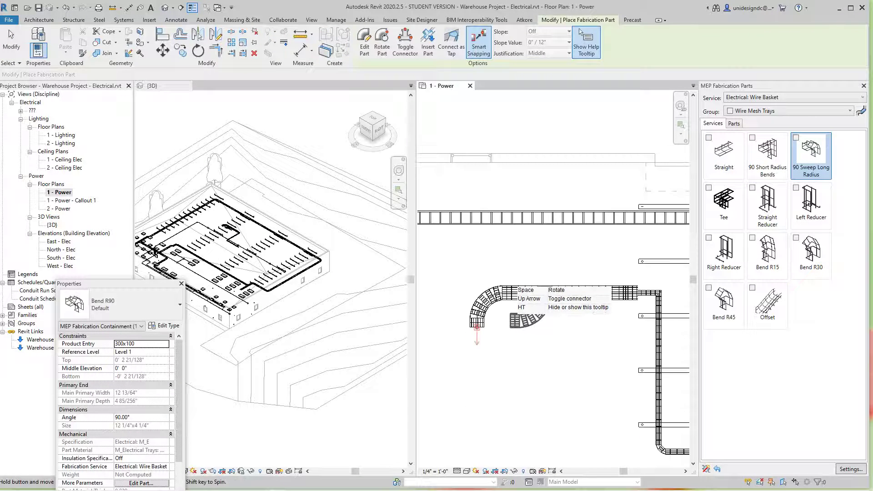
# Step: Attach a Straight wire tray to the sweep bend's open end, running down the plan
pyautogui.moveTo(510, 315); pyautogui.dragTo(510, 228, button='middle')
pyautogui.press('Escape')
pyautogui.scroll(1, 496, 248)
pyautogui.scroll(-2, 476, 273)
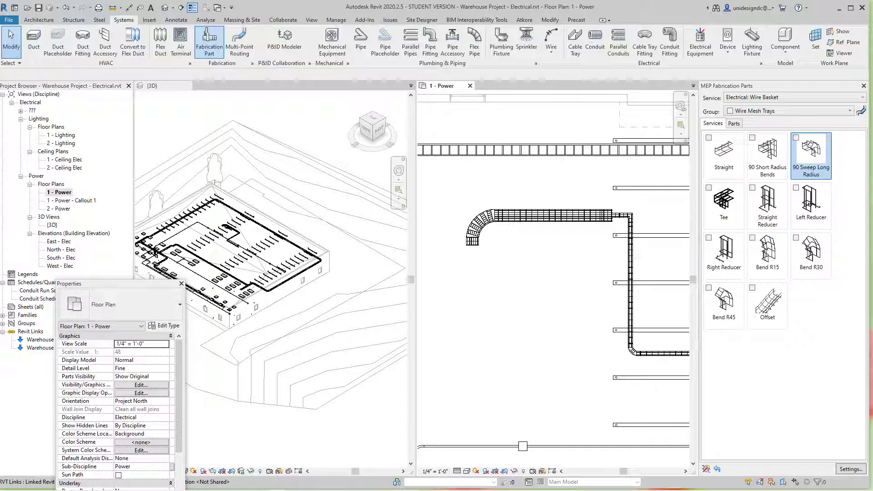
pyautogui.click(724, 154)
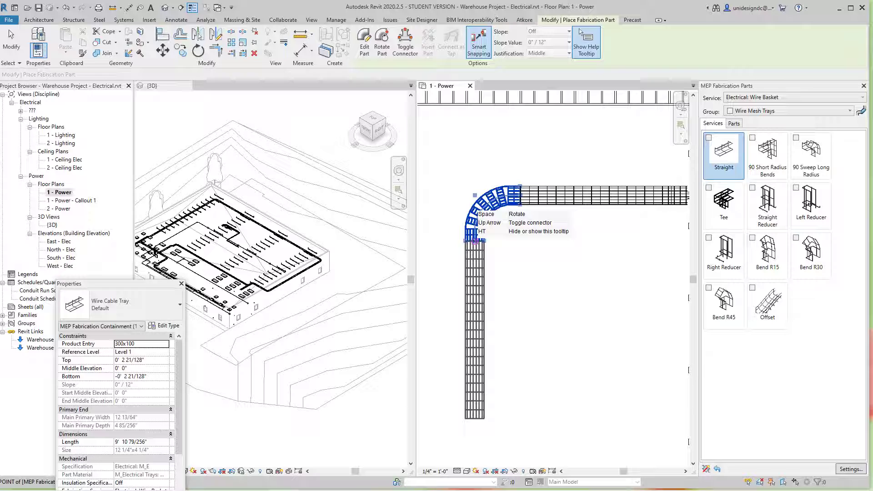
pyautogui.click(475, 241)
pyautogui.press('Escape')
pyautogui.scroll(-3, 475, 241)
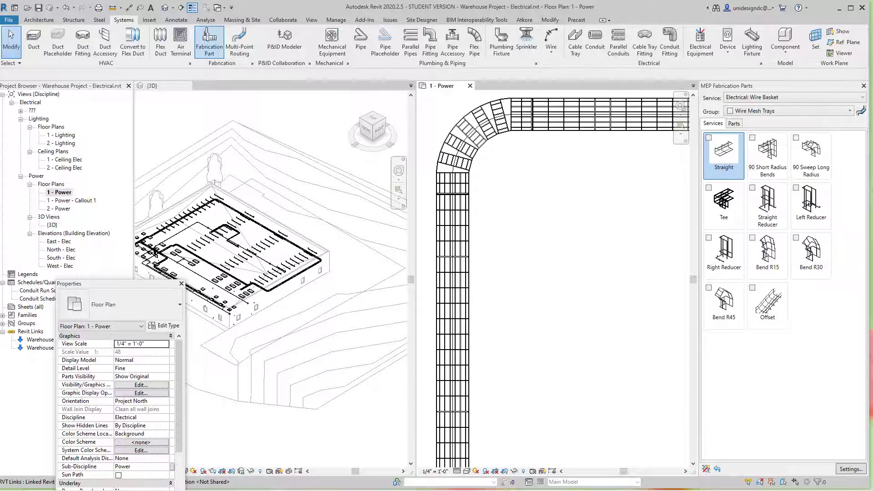
pyautogui.scroll(-3, 536, 329)
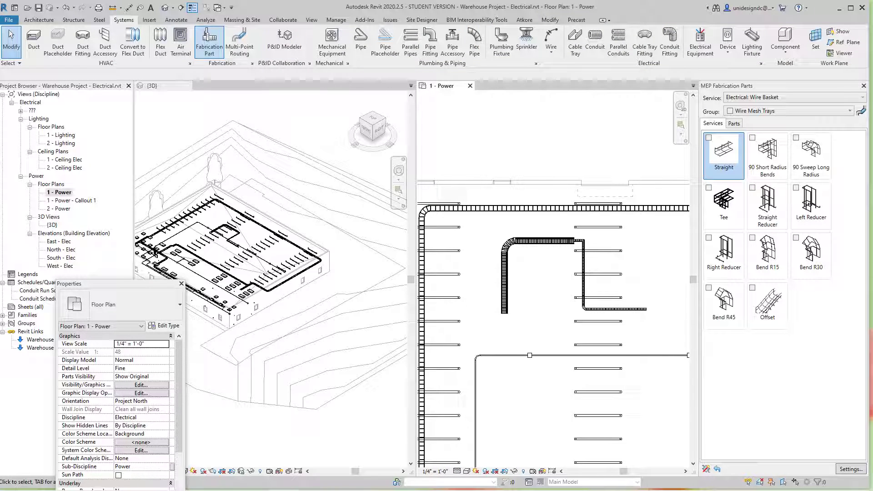
# Step: Examine the wire basket run and its bends in the default 3D view
pyautogui.click(164, 8)
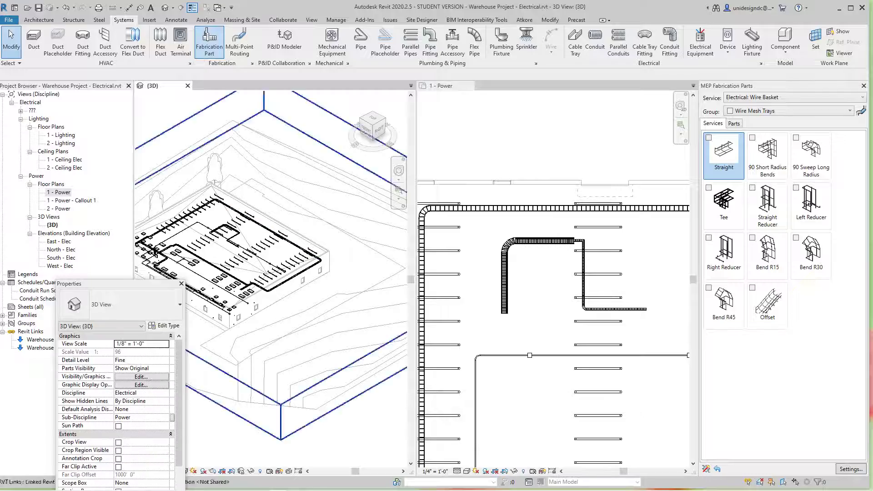
pyautogui.scroll(5, 235, 234)
pyautogui.scroll(10, 227, 237)
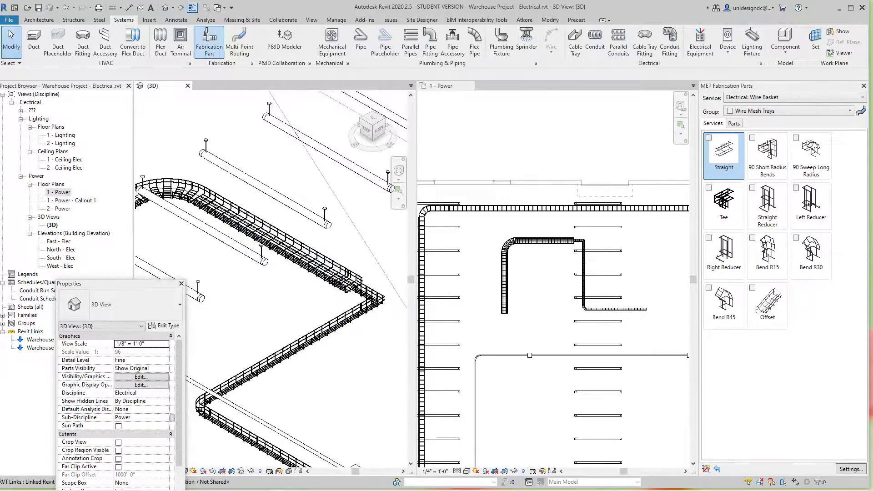
pyautogui.scroll(-5, 228, 241)
pyautogui.moveTo(214, 264); pyautogui.dragTo(233, 229, button='middle')
pyautogui.scroll(3, 210, 255)
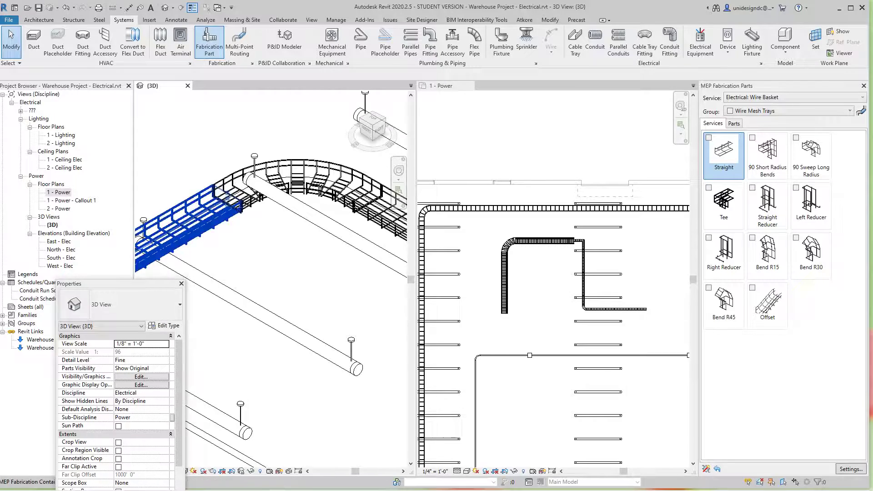
pyautogui.scroll(-10, 191, 227)
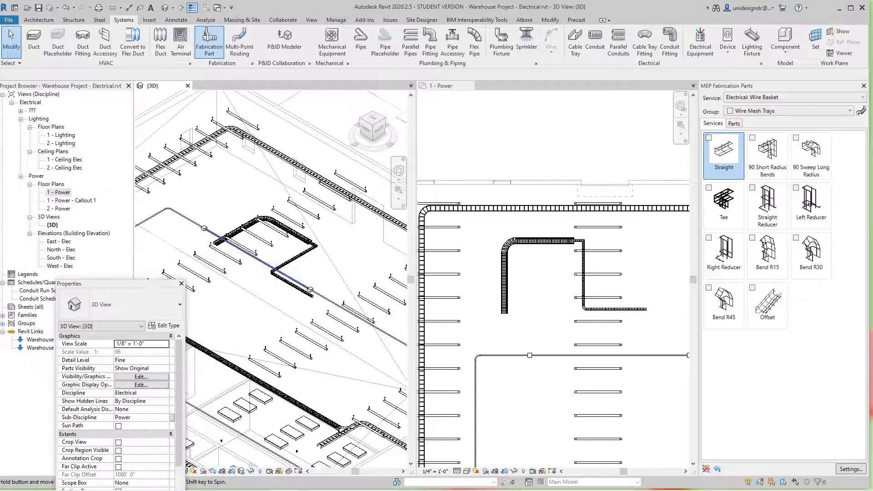
# Step: Inspect the existing long cable tray fitting's properties in 3D and compare it with the wire basket run
pyautogui.scroll(5, 272, 318)
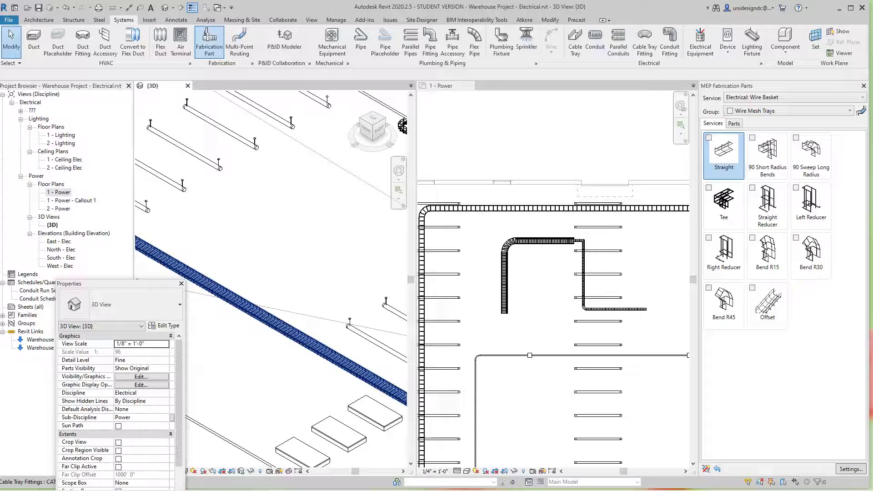
pyautogui.click(266, 316)
pyautogui.scroll(-4, 266, 314)
pyautogui.moveTo(267, 309); pyautogui.dragTo(273, 288, button='middle')
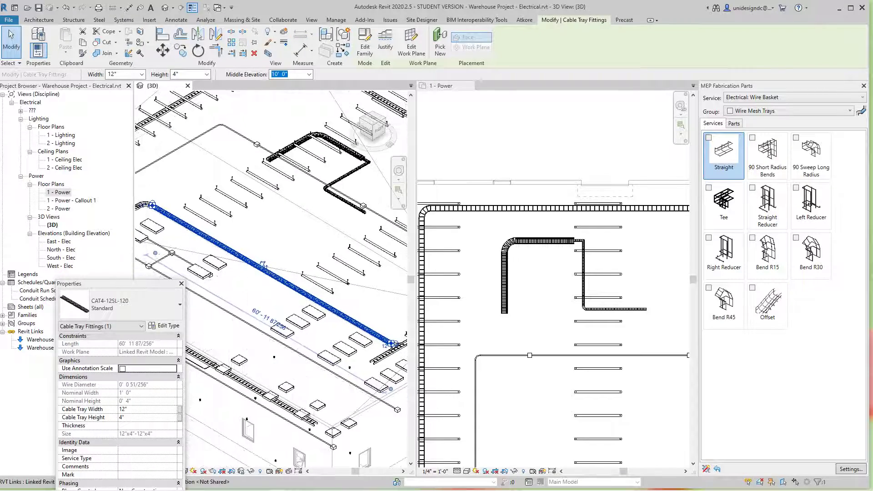
pyautogui.scroll(-3, 246, 296)
pyautogui.press('Escape')
pyautogui.scroll(5, 311, 213)
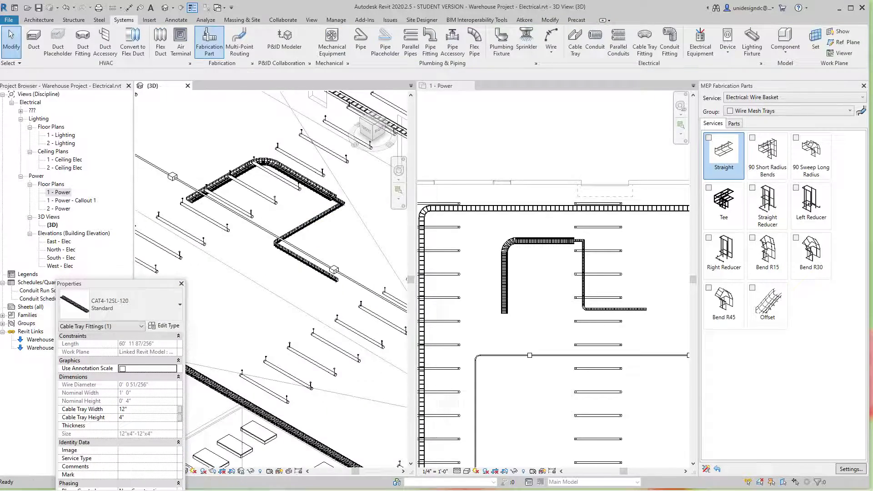
pyautogui.scroll(5, 313, 168)
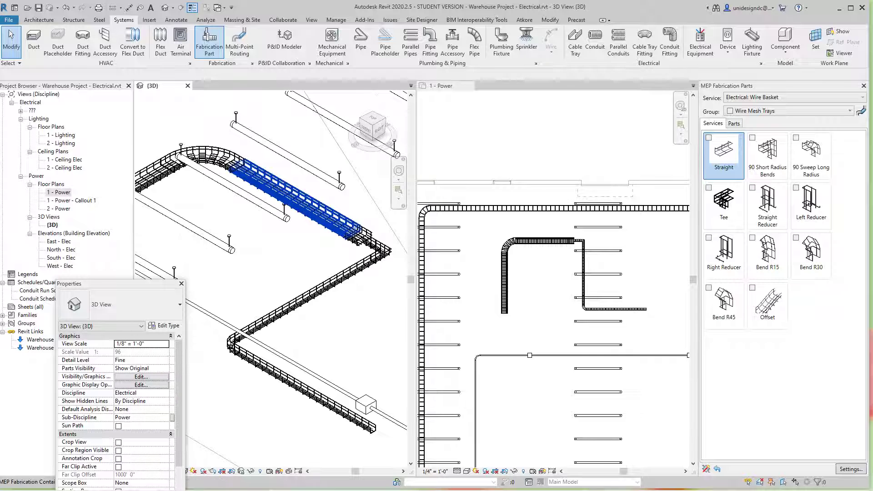
pyautogui.scroll(-2, 319, 214)
pyautogui.scroll(3, 537, 239)
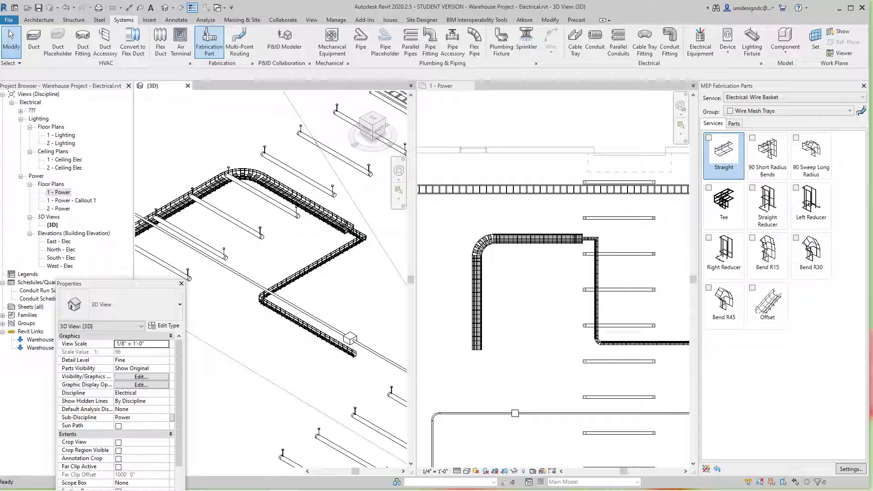
# Step: Move the upper horizontal 300x100 tray up the plan, taking its connected parts along
pyautogui.click(531, 239)
pyautogui.moveTo(532, 238); pyautogui.dragTo(531, 217)
pyautogui.click(533, 268)
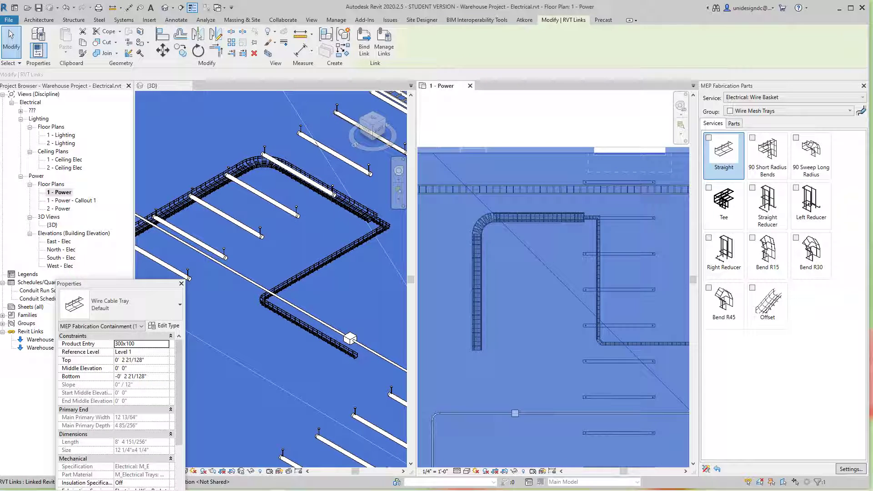
pyautogui.moveTo(533, 268); pyautogui.dragTo(530, 259, button='middle')
pyautogui.press('Escape')
pyautogui.scroll(-3, 516, 256)
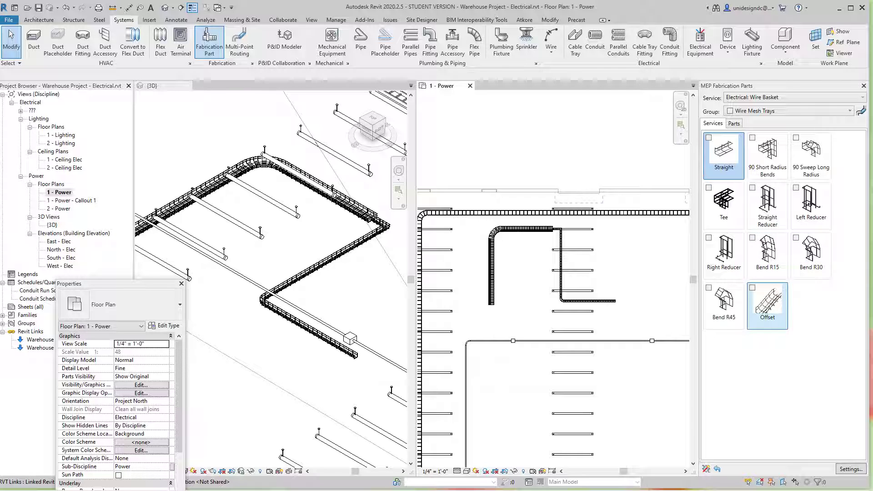
# Step: Attach an Offset wire tray fitting to the lower open end of the vertical 300x100 tray
pyautogui.click(768, 305)
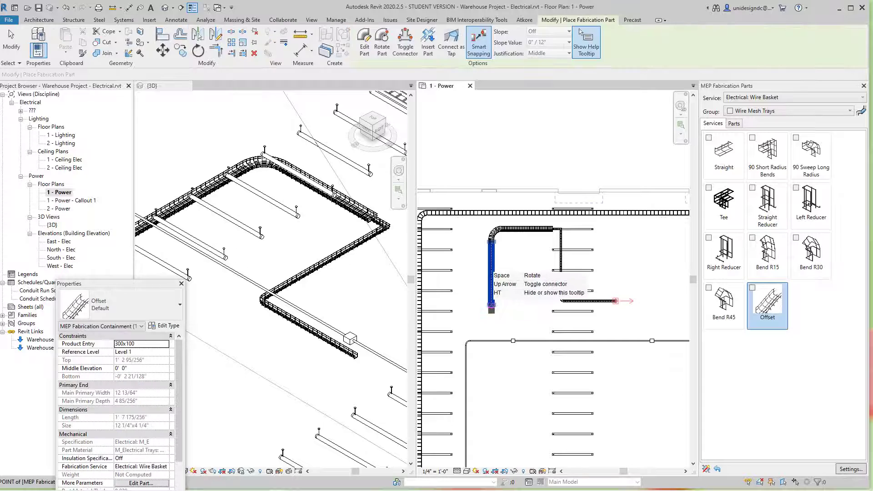
pyautogui.click(493, 313)
pyautogui.scroll(4, 502, 327)
pyautogui.press('Escape')
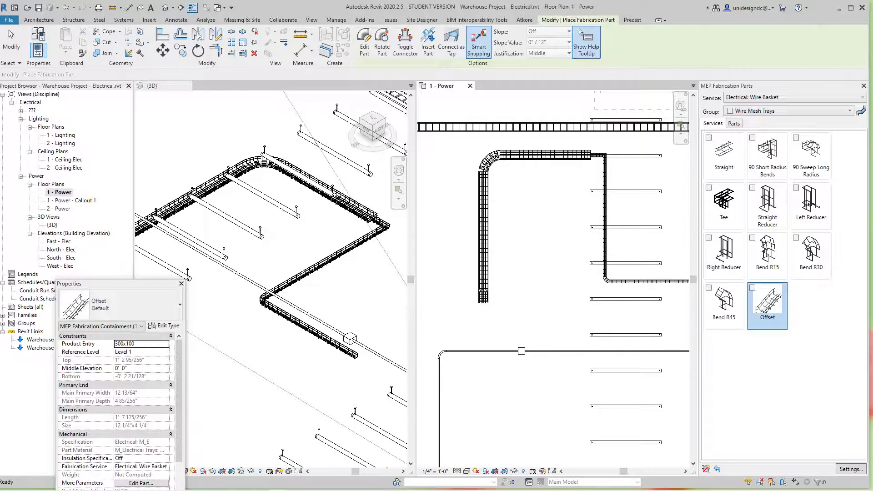
pyautogui.scroll(1, 298, 317)
pyautogui.scroll(-2, 298, 323)
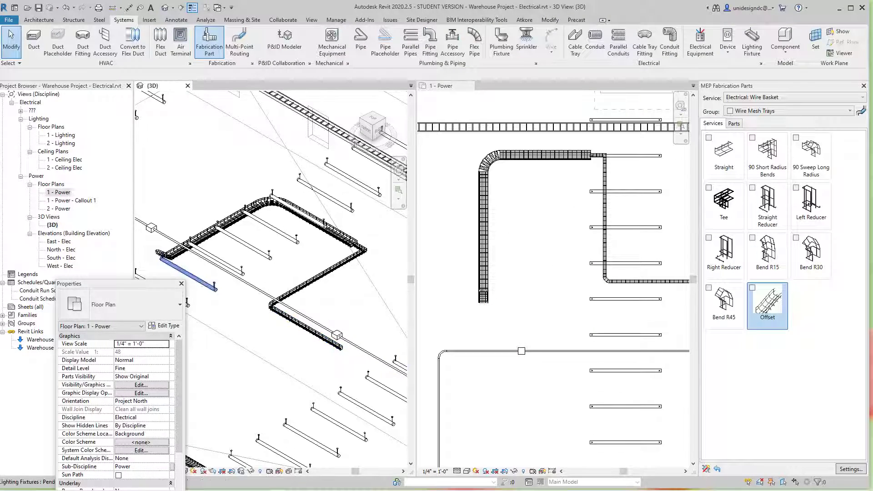
# Step: Rotate the offset fitting in the 3D view so that it slopes down from the tray's end
pyautogui.scroll(3, 160, 258)
pyautogui.moveTo(163, 259); pyautogui.dragTo(227, 249, button='middle')
pyautogui.scroll(5, 257, 227)
pyautogui.scroll(-2, 257, 228)
pyautogui.click(260, 220)
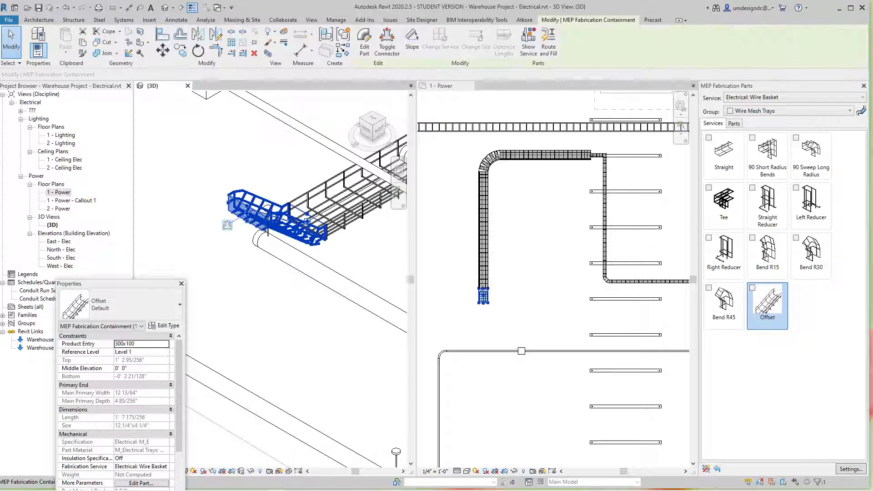
pyautogui.click(228, 225)
pyautogui.click(231, 229)
pyautogui.scroll(-2, 260, 246)
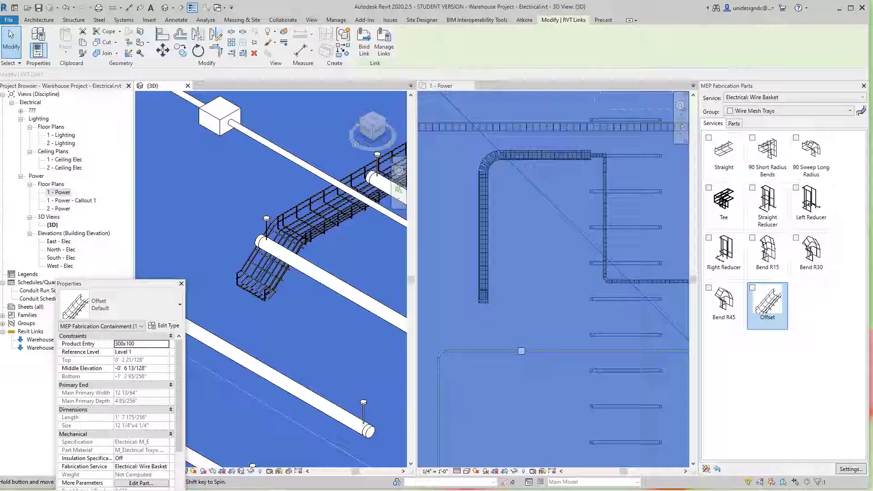
pyautogui.press('Escape')
pyautogui.scroll(-2, 273, 218)
pyautogui.scroll(4, 260, 273)
pyautogui.scroll(-1, 259, 273)
pyautogui.moveTo(260, 273); pyautogui.dragTo(288, 240, button='middle')
pyautogui.scroll(3, 490, 312)
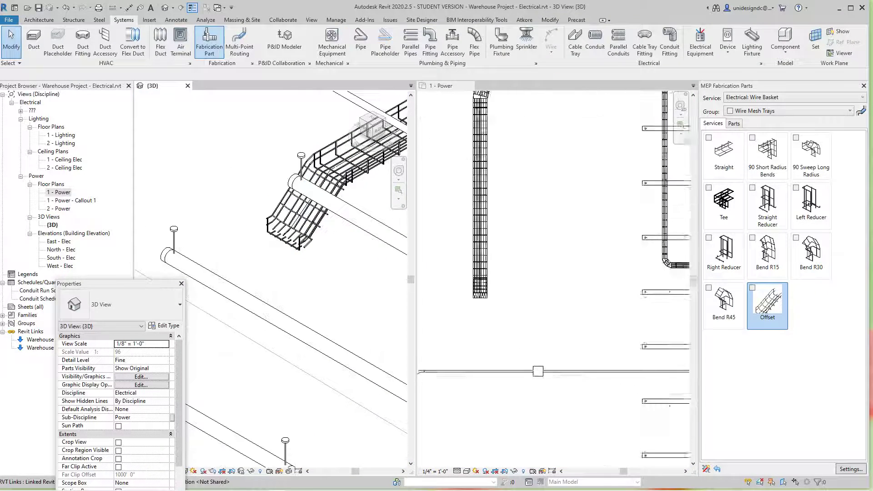
# Step: Extend the run in the 3D view with a Straight wire tray from the offset's lower open end
pyautogui.scroll(2, 490, 311)
pyautogui.scroll(-1, 490, 311)
pyautogui.click(724, 152)
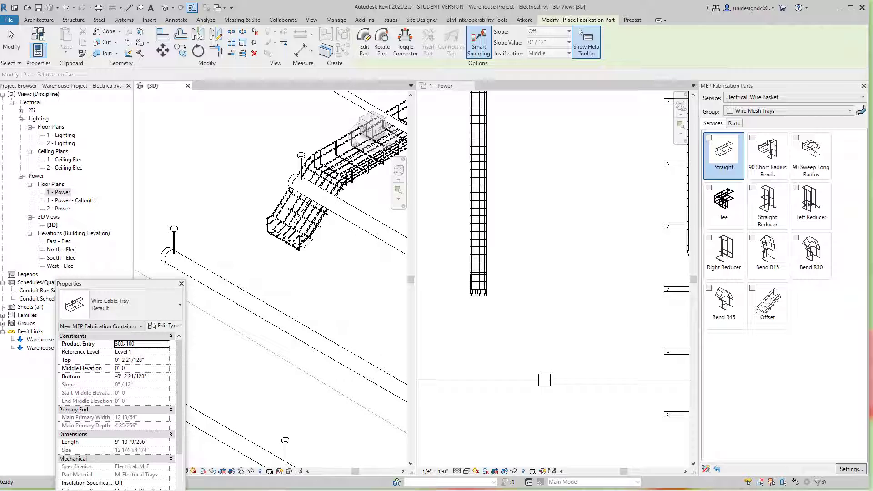
pyautogui.click(724, 153)
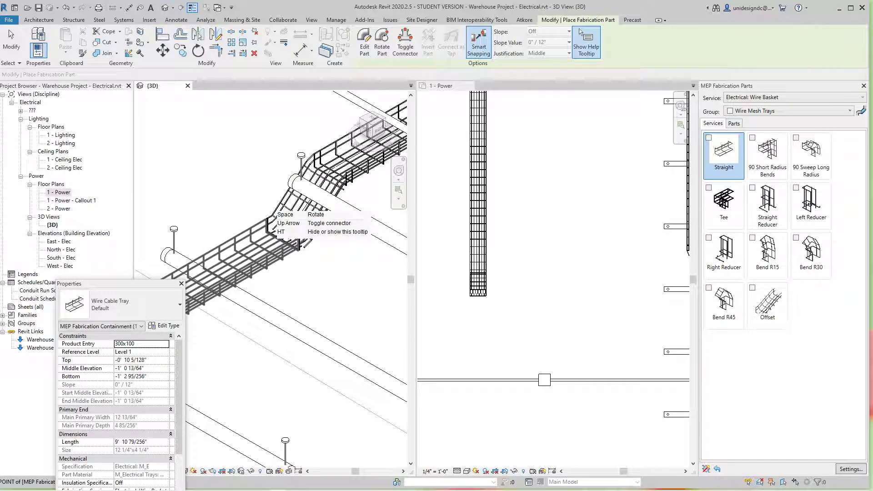
pyautogui.click(269, 221)
pyautogui.scroll(-3, 271, 243)
pyautogui.moveTo(270, 244); pyautogui.dragTo(312, 184, button='middle')
pyautogui.scroll(-4, 318, 241)
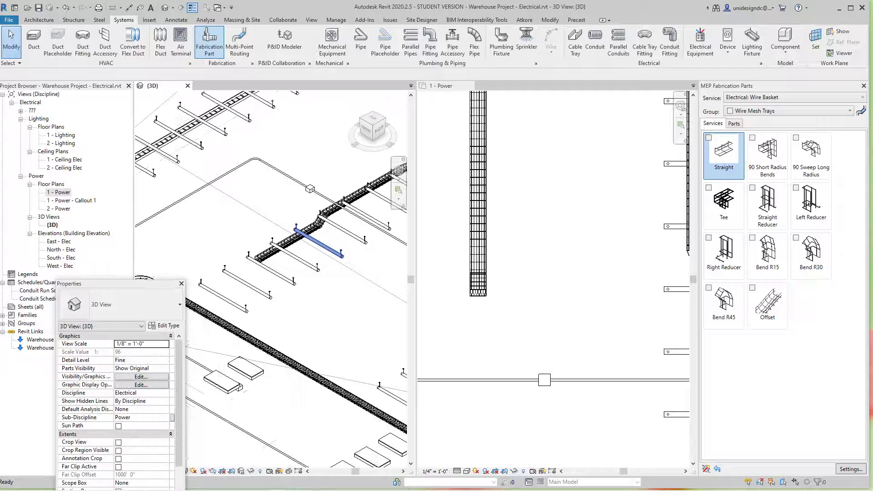
# Step: Switch the service to Electrical: Ladder and place a vertical Straight ladder inside the wire basket loop in the plan
pyautogui.click(862, 97)
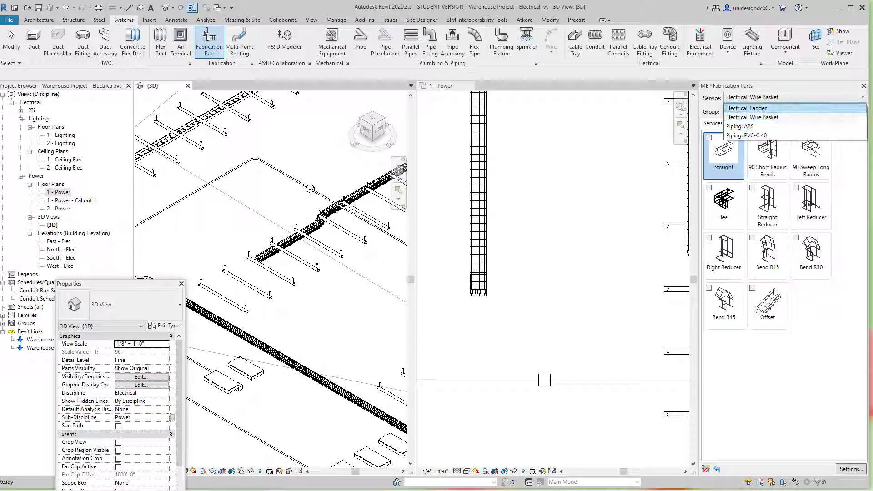
pyautogui.click(747, 109)
pyautogui.scroll(-4, 550, 223)
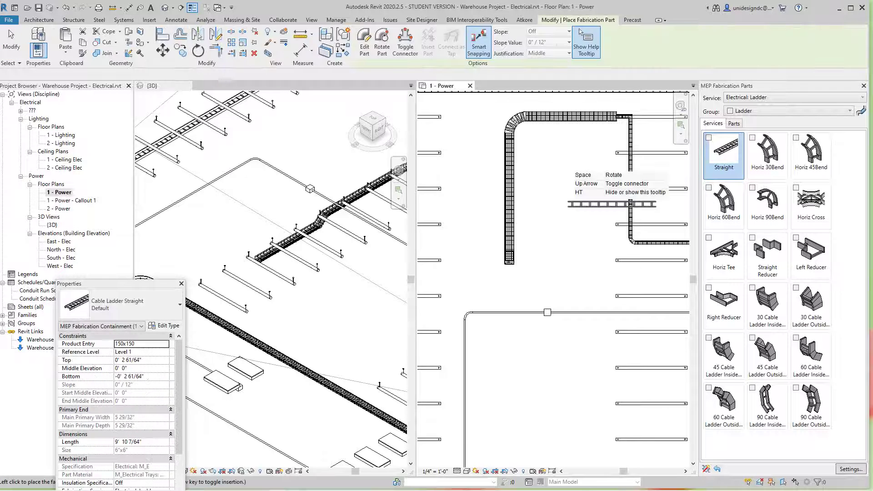
pyautogui.scroll(-2, 553, 214)
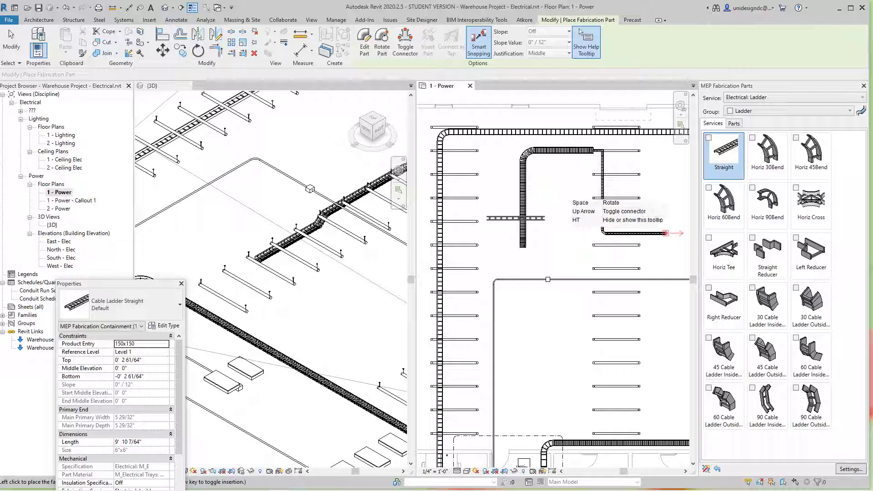
pyautogui.scroll(1, 556, 193)
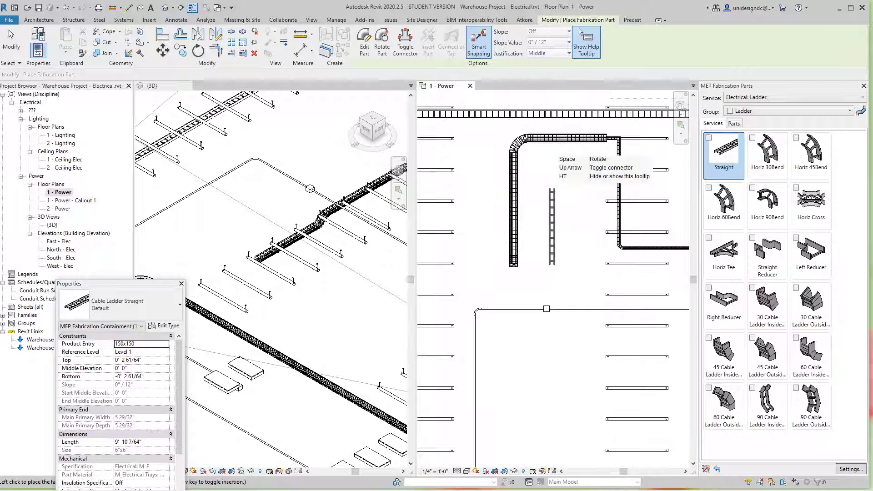
pyautogui.press('Escape')
# Step: Edit the vertical ladder straight and set its product entry to 300x150
pyautogui.click(552, 226)
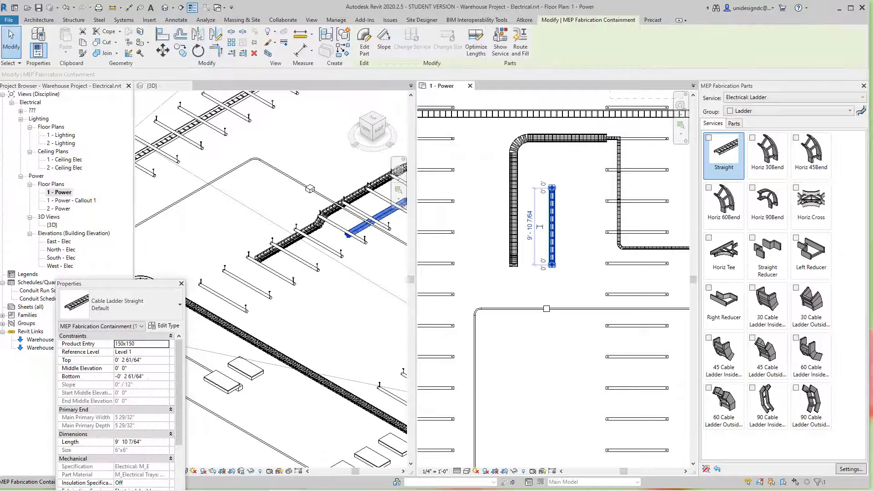
pyautogui.click(364, 43)
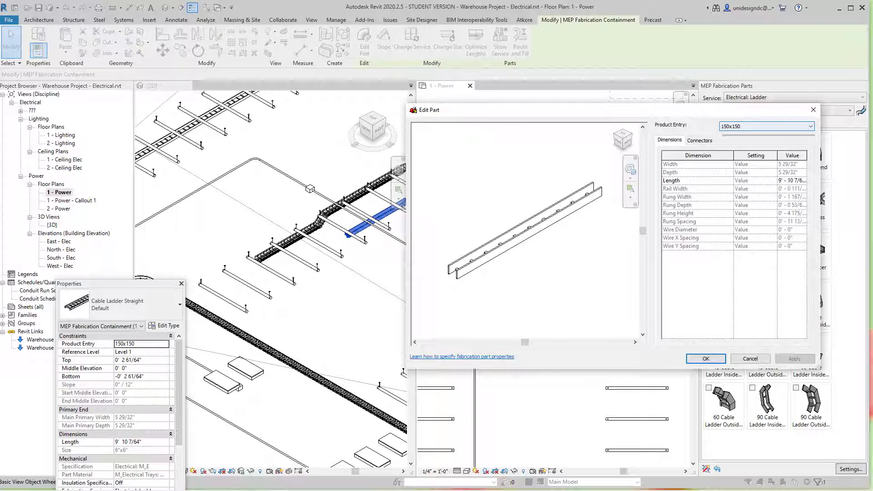
pyautogui.click(773, 127)
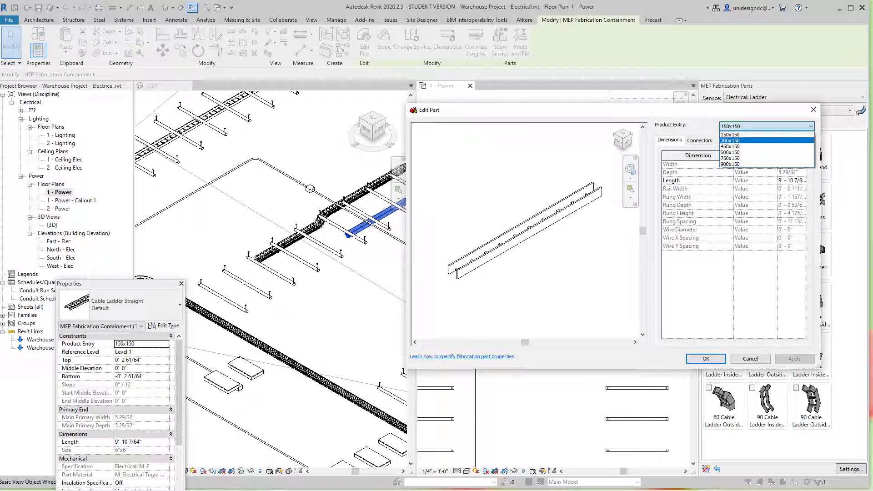
pyautogui.press('Return')
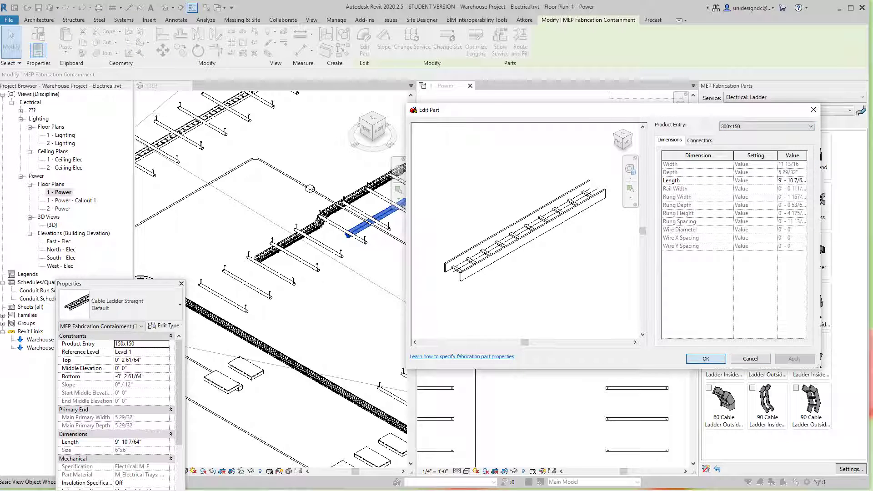
pyautogui.press('Return')
pyautogui.press('Escape')
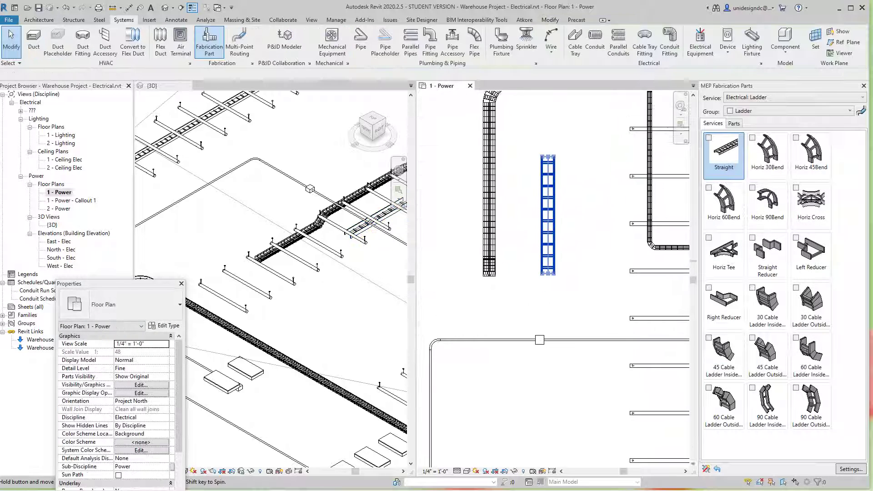
# Step: Attach a Horiz Cross fitting to the lower end of the vertical cable ladder in the plan
pyautogui.moveTo(555, 276); pyautogui.dragTo(553, 263, button='middle')
pyautogui.scroll(2, 553, 263)
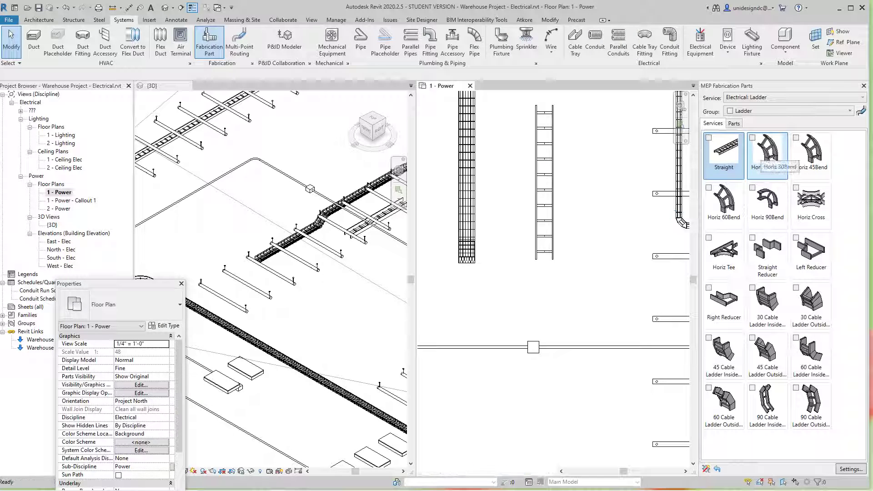
pyautogui.click(767, 157)
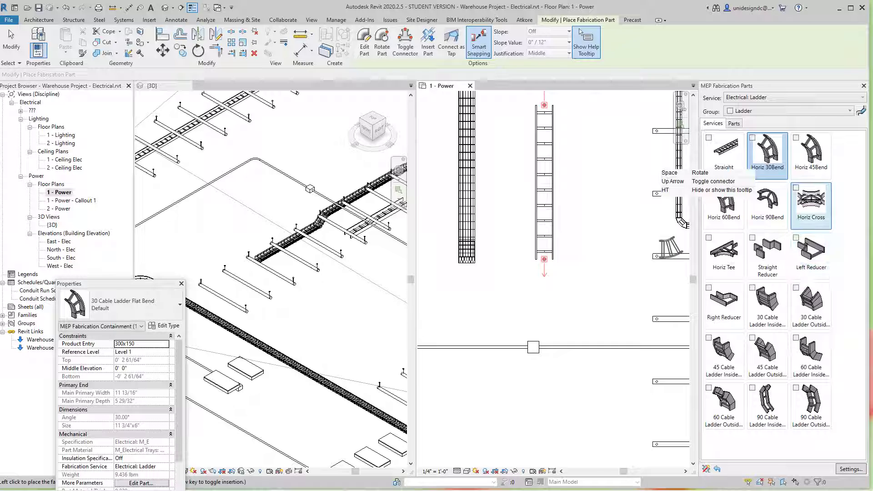
pyautogui.click(812, 203)
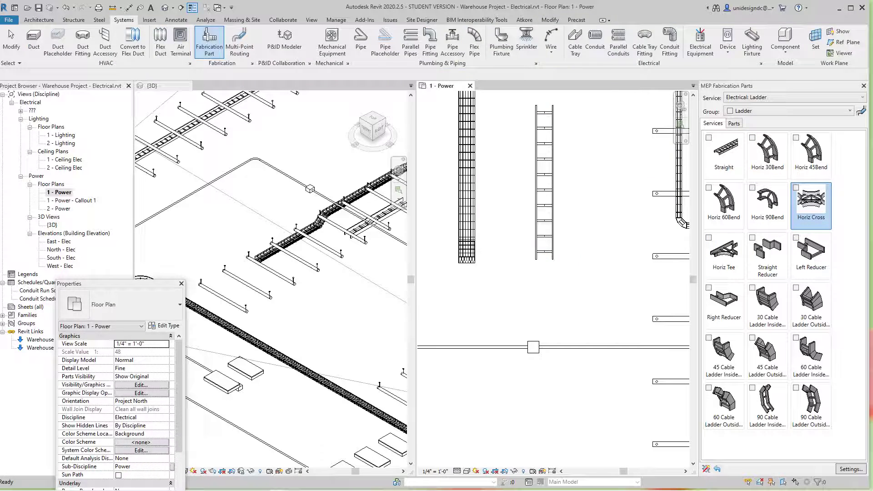
pyautogui.click(544, 260)
pyautogui.press('Escape')
pyautogui.scroll(2, 509, 299)
pyautogui.moveTo(508, 299); pyautogui.dragTo(541, 314, button='middle')
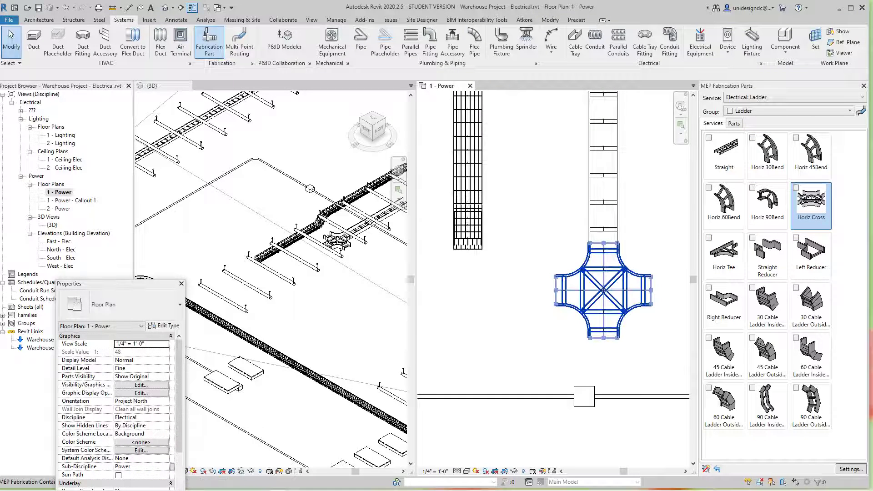
# Step: Extend the ladder run with Straight ladders from the left and right open ends of the cross fitting
pyautogui.click(724, 155)
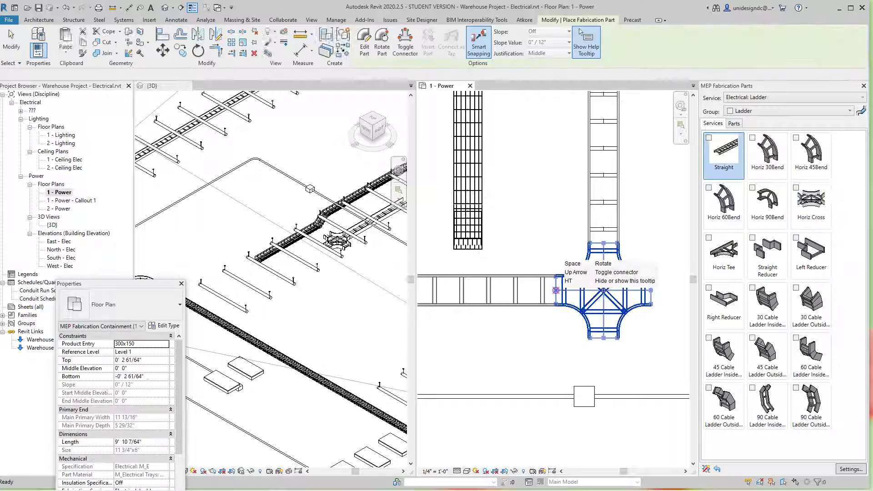
pyautogui.scroll(-5, 556, 290)
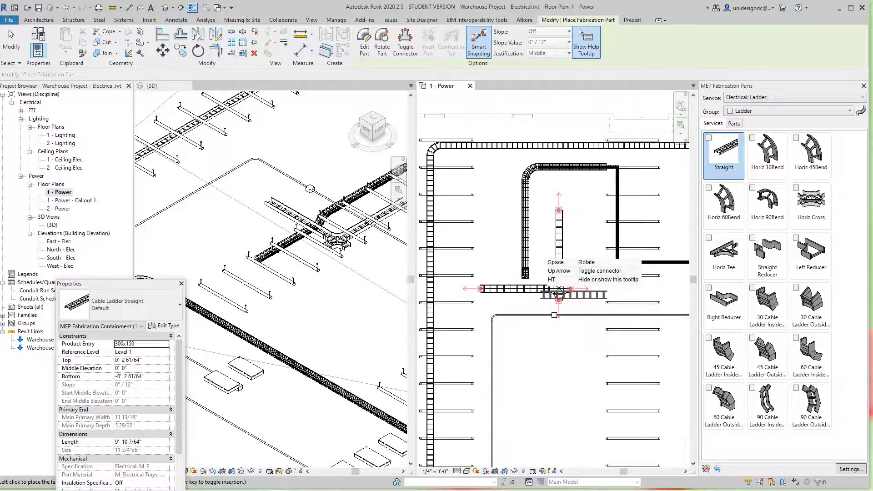
pyautogui.moveTo(536, 296); pyautogui.dragTo(503, 310, button='middle')
pyautogui.scroll(-1, 503, 309)
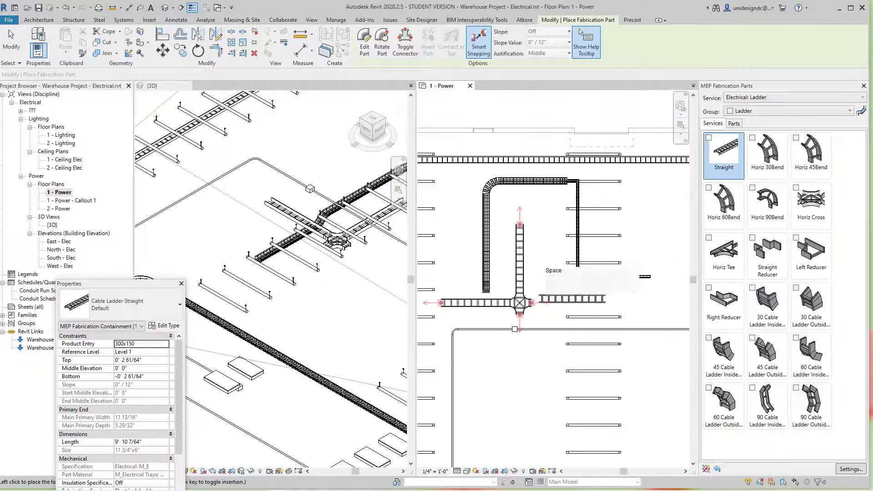
pyautogui.press('Escape')
pyautogui.scroll(-3, 491, 349)
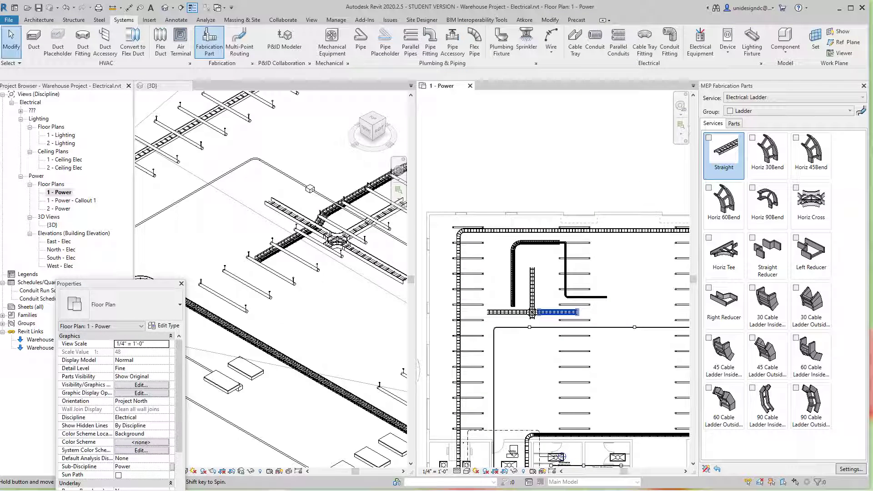
# Step: Switch the service to Piping: ABS and place a horizontal ABS Pipe just above the right-hand ladder in the plan
pyautogui.click(792, 97)
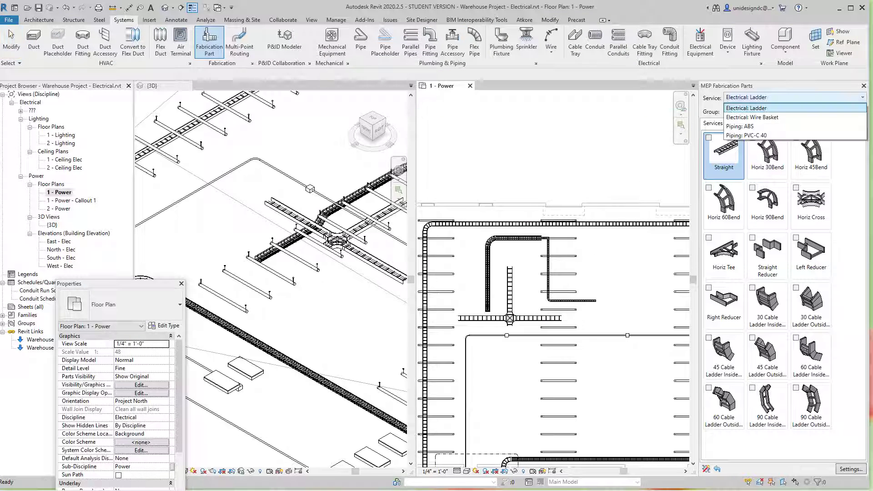
pyautogui.click(740, 126)
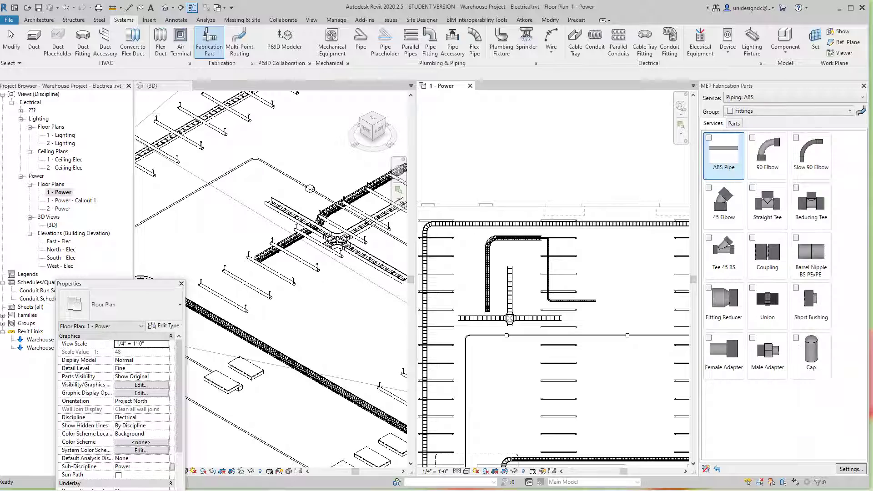
pyautogui.click(724, 153)
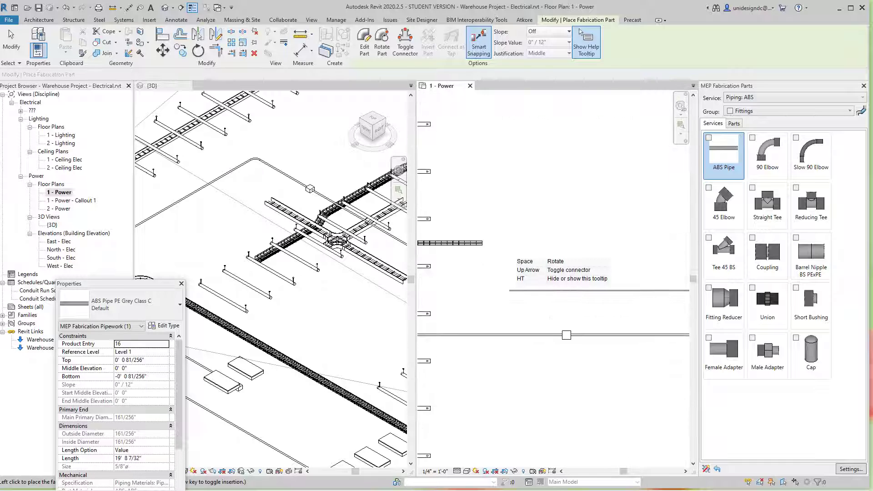
pyautogui.scroll(2, 512, 280)
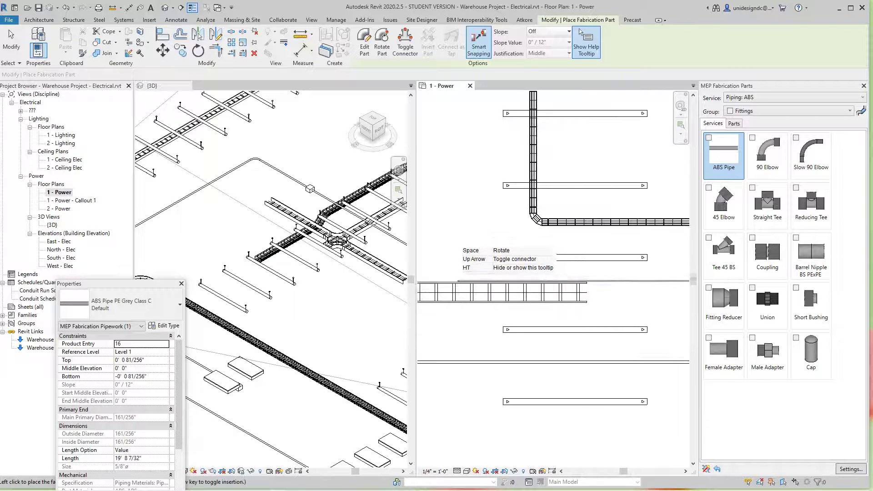
pyautogui.scroll(-1, 463, 269)
pyautogui.moveTo(463, 269); pyautogui.dragTo(532, 285, button='middle')
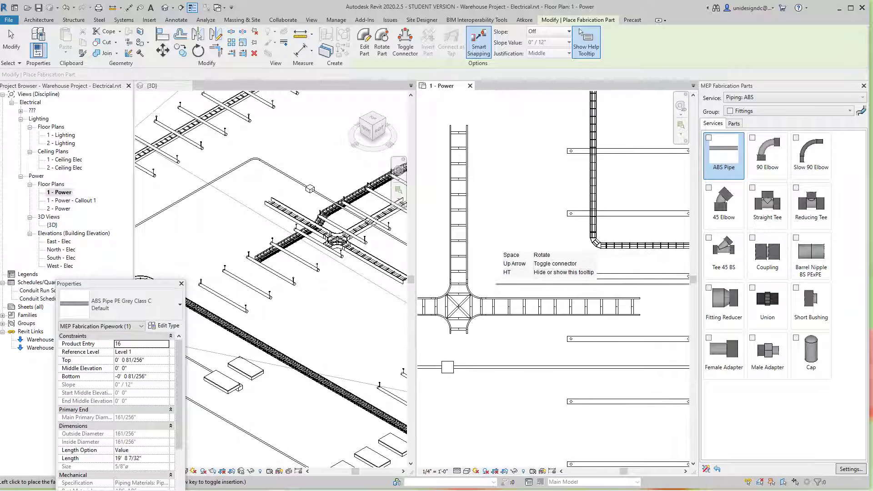
pyautogui.press('Escape')
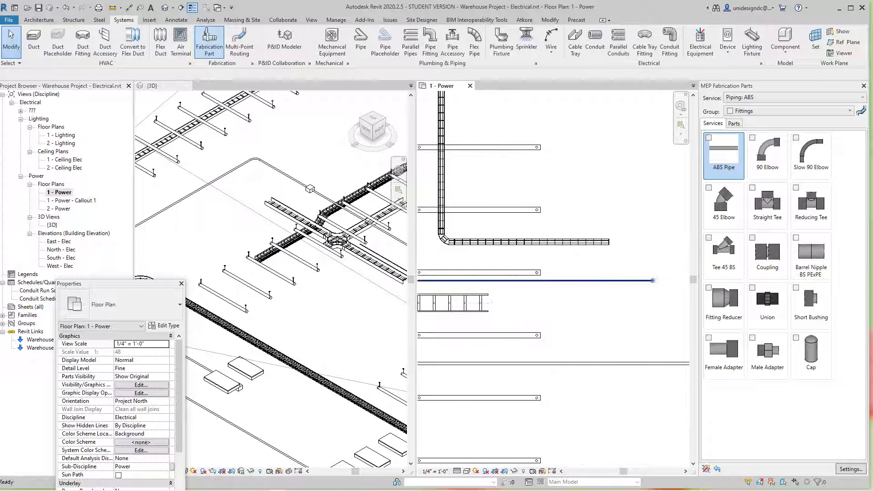
# Step: Attach a 90 Elbow to the right end of the horizontal ABS pipe, turning downward
pyautogui.click(768, 155)
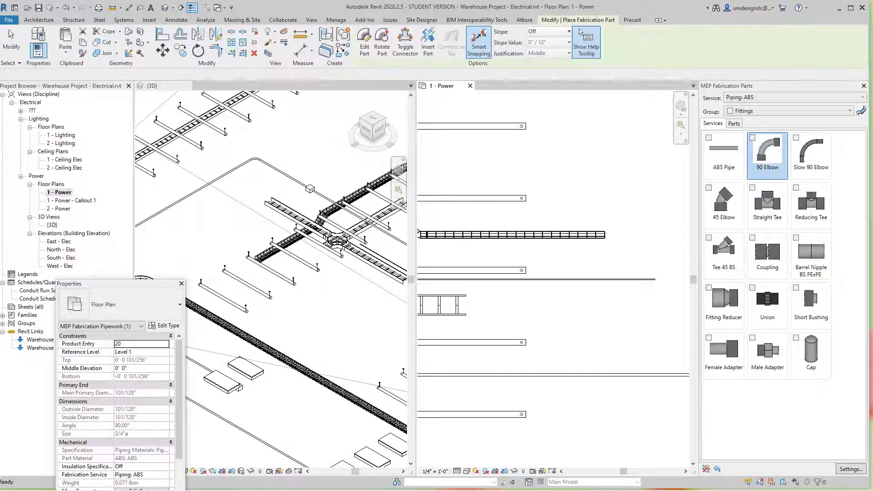
pyautogui.scroll(1, 665, 284)
pyautogui.moveTo(665, 284); pyautogui.dragTo(541, 340, button='middle')
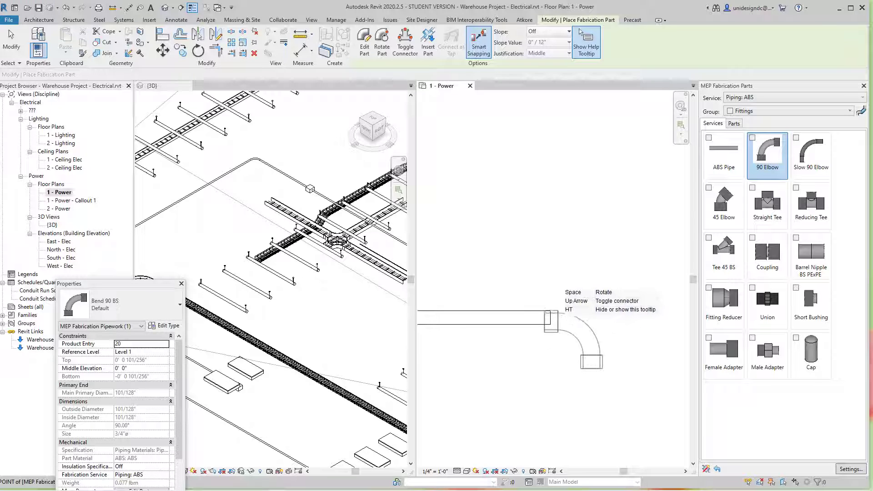
pyautogui.press('Escape')
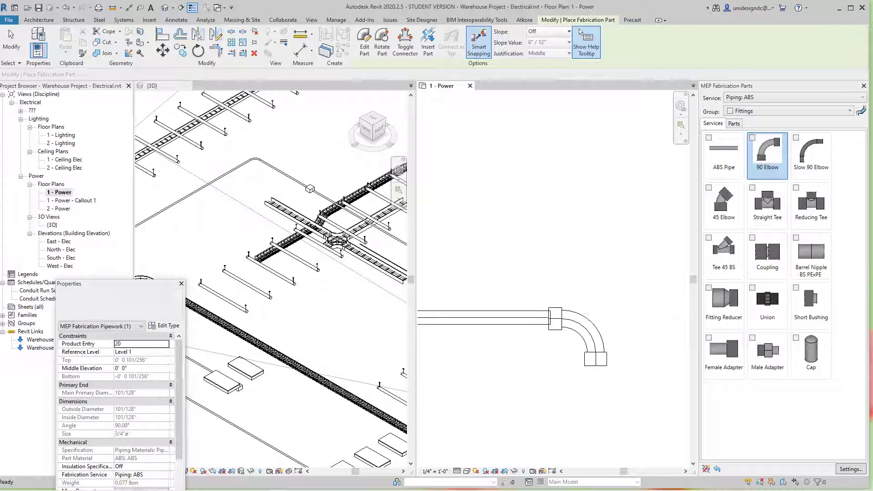
# Step: Extend the run with a vertical ABS Pipe from the lower end of the 90 Elbow
pyautogui.click(563, 235)
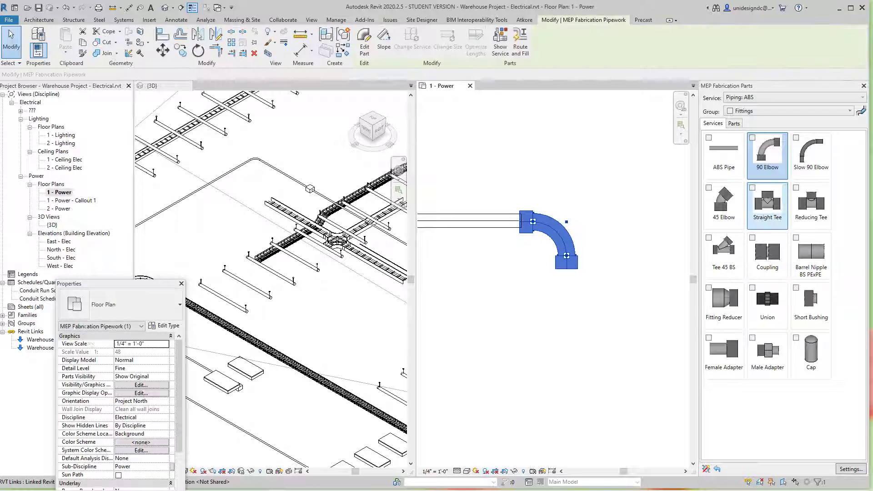
pyautogui.click(725, 155)
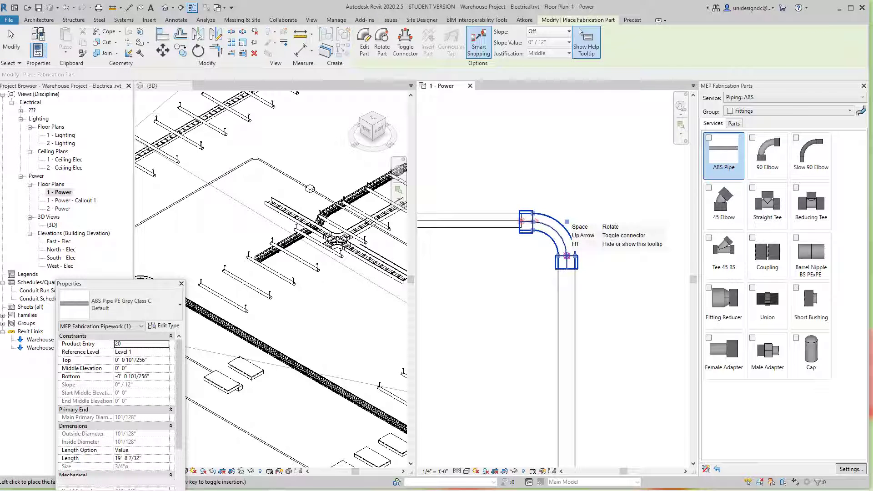
pyautogui.press('Escape')
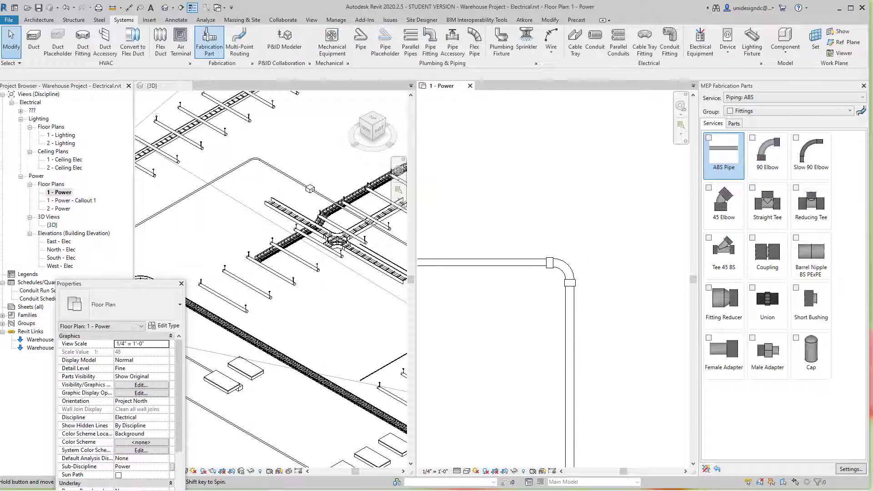
# Step: Delete the 90 Elbow and the vertical ABS pipe below it, keeping the horizontal pipe
pyautogui.scroll(3, 560, 282)
pyautogui.click(570, 249)
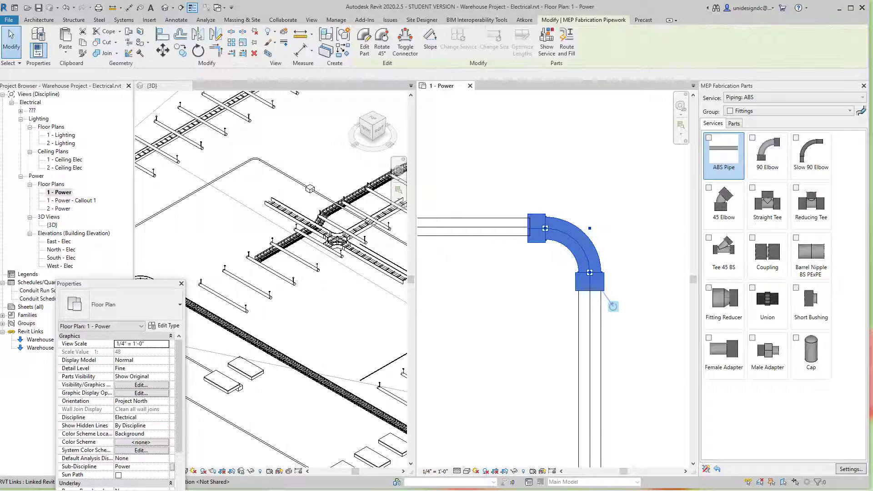
pyautogui.click(538, 264)
pyautogui.scroll(2, 538, 264)
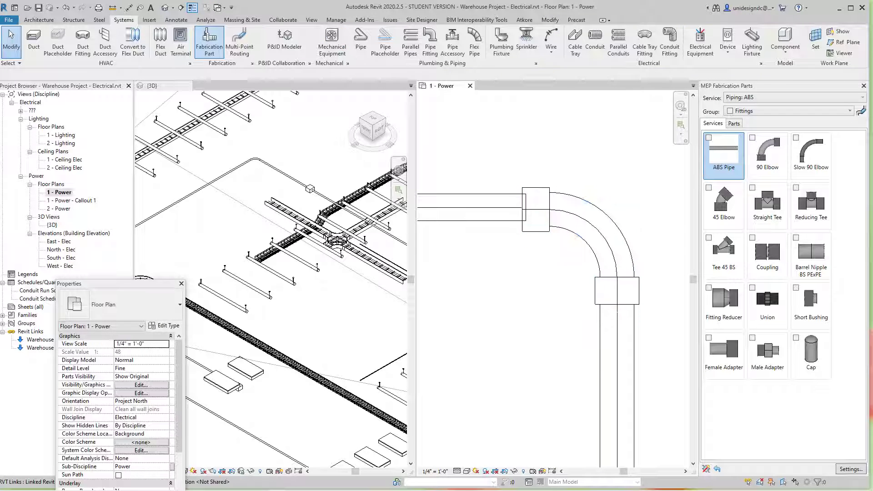
pyautogui.moveTo(571, 257); pyautogui.dragTo(590, 268, button='middle')
pyautogui.click(606, 252)
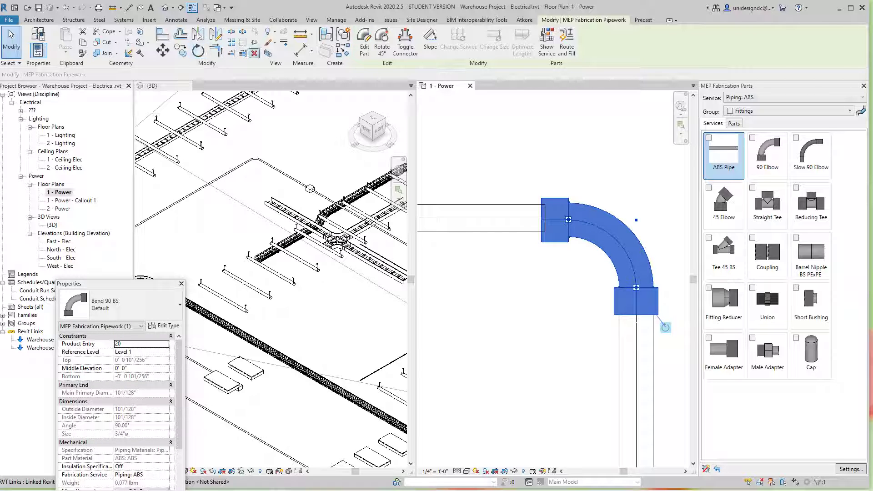
pyautogui.click(254, 54)
pyautogui.click(636, 288)
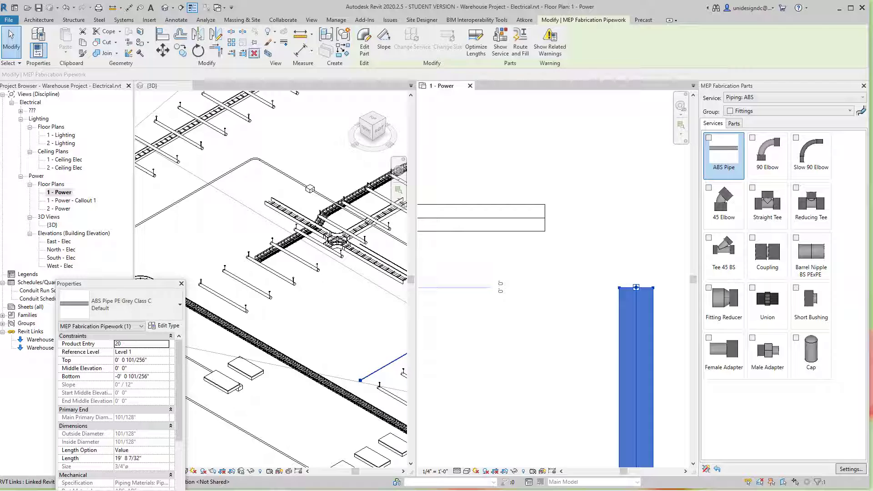
pyautogui.click(254, 53)
# Step: Place a 90 Elbow on the right end of the horizontal ABS pipe so that it turns downward
pyautogui.click(768, 155)
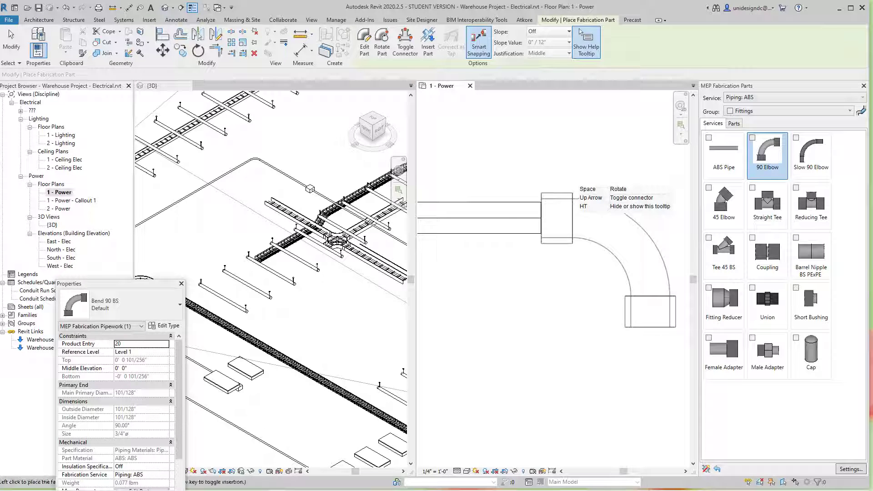
pyautogui.click(572, 218)
pyautogui.press('Escape')
pyautogui.scroll(-2, 624, 227)
pyautogui.moveTo(617, 237); pyautogui.dragTo(572, 184, button='middle')
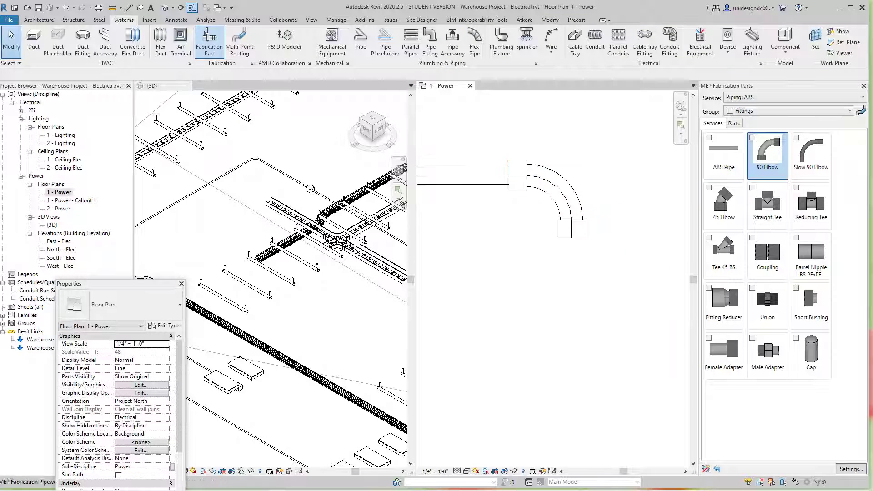
# Step: Connect a vertical ABS Pipe to the lower open end of the 90 Elbow in the plan
pyautogui.click(724, 155)
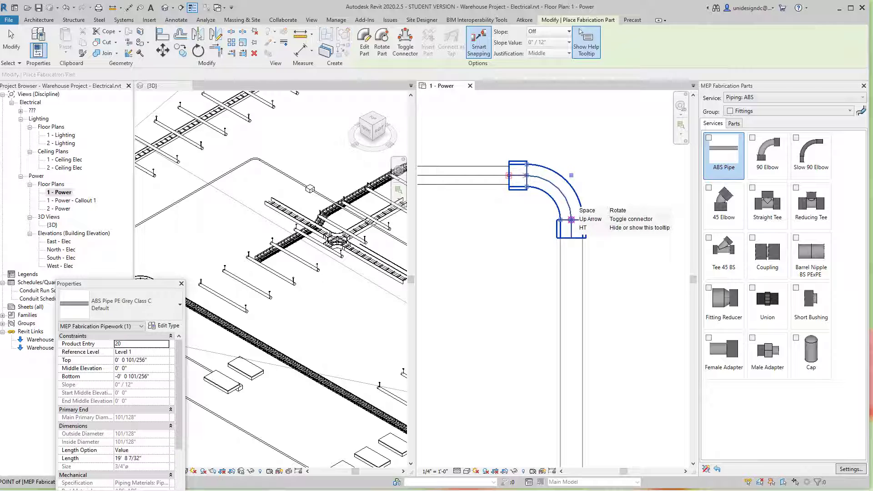
pyautogui.scroll(-2, 595, 294)
pyautogui.moveTo(594, 293); pyautogui.dragTo(555, 172, button='middle')
pyautogui.moveTo(580, 313); pyautogui.dragTo(480, 185, button='middle')
pyautogui.scroll(-5, 534, 260)
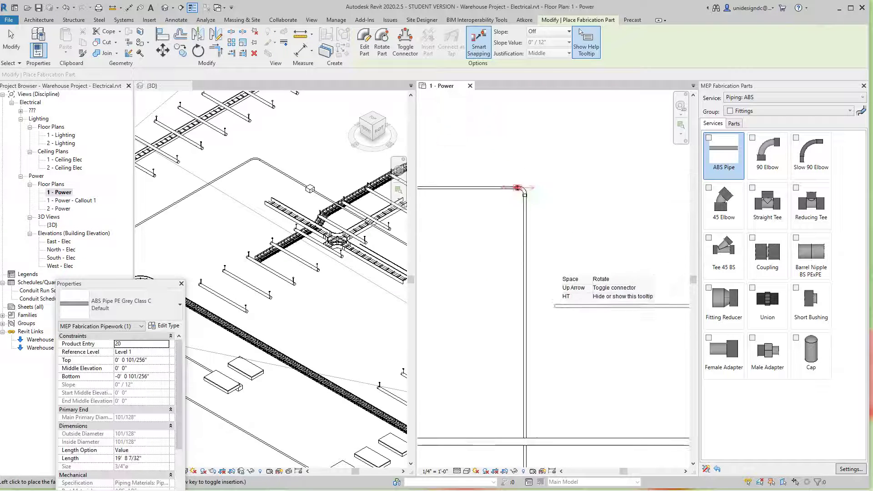
pyautogui.moveTo(556, 340); pyautogui.dragTo(530, 219, button='middle')
pyautogui.moveTo(546, 372); pyautogui.dragTo(524, 269, button='middle')
pyautogui.scroll(-6, 529, 299)
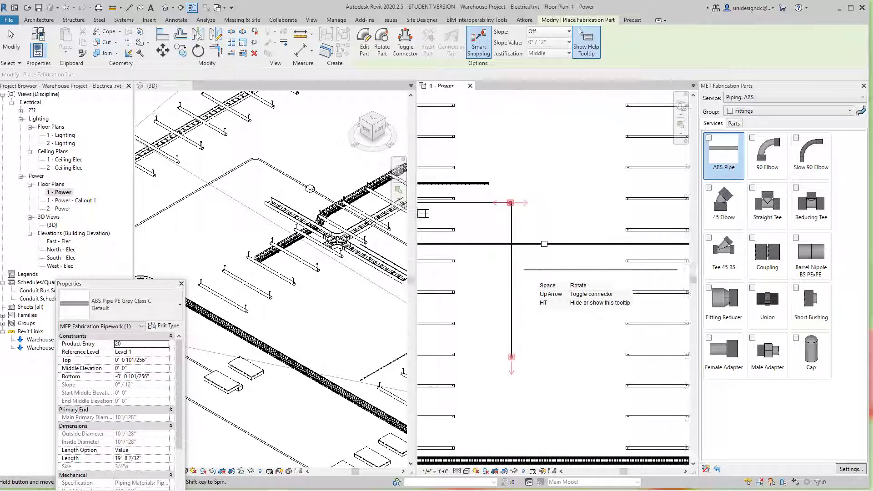
pyautogui.scroll(3, 525, 345)
pyautogui.press('Escape')
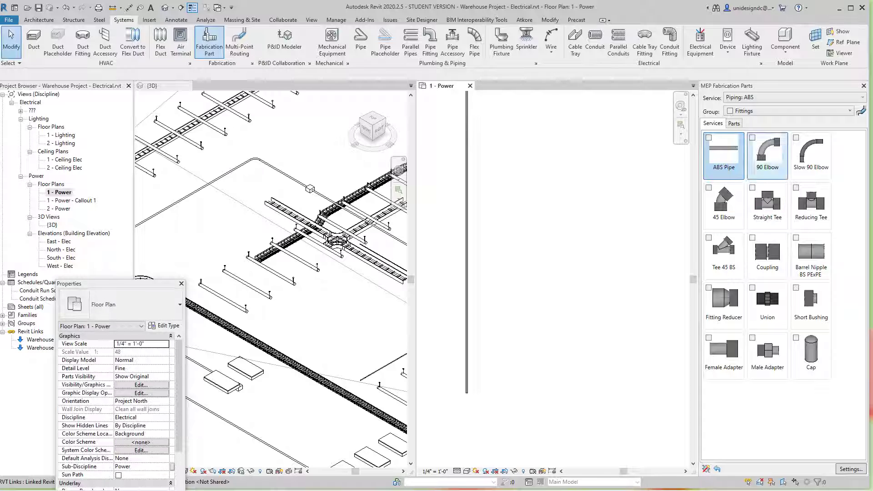
# Step: Attach a 45 Elbow to the lower end of the vertical ABS pipe
pyautogui.click(724, 203)
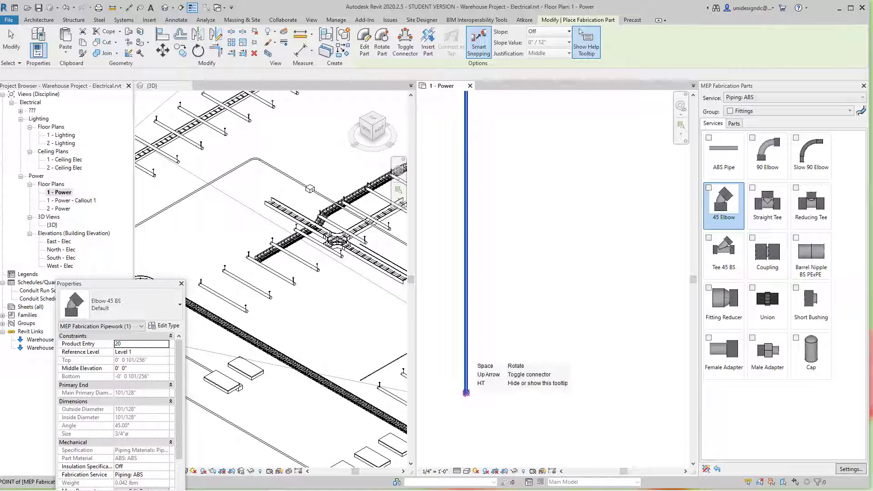
pyautogui.press('Escape')
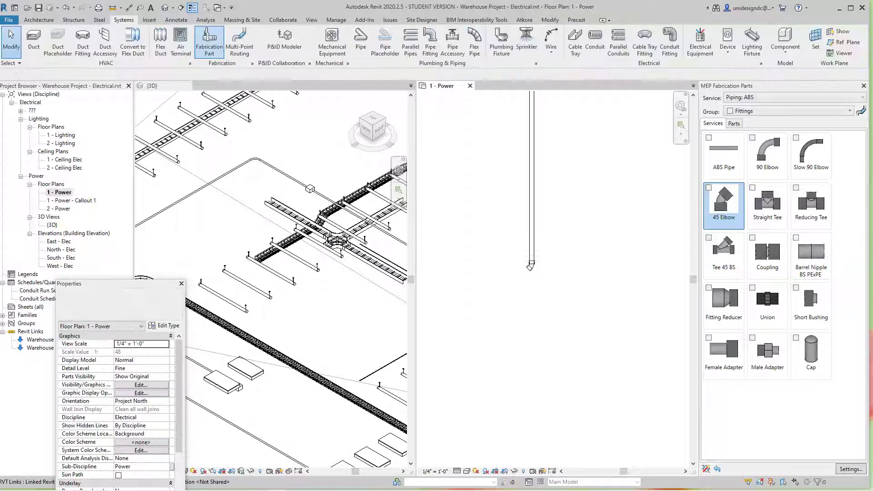
pyautogui.click(514, 233)
pyautogui.press('Escape')
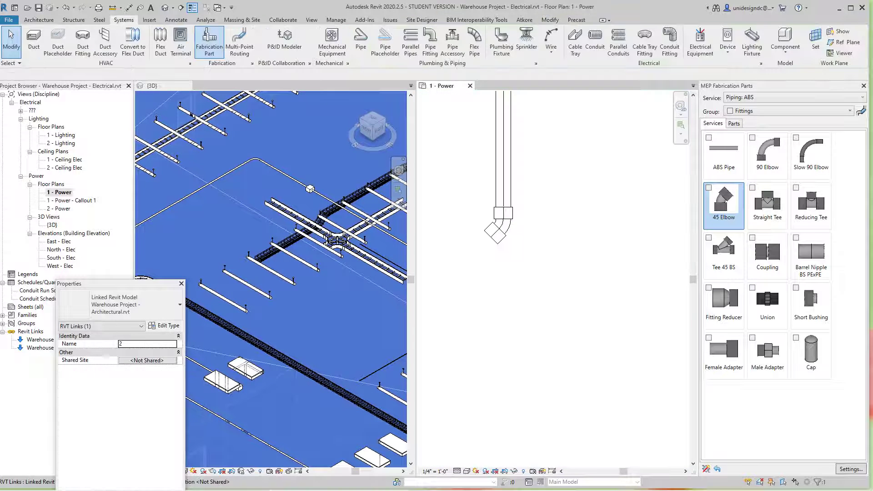
pyautogui.click(504, 225)
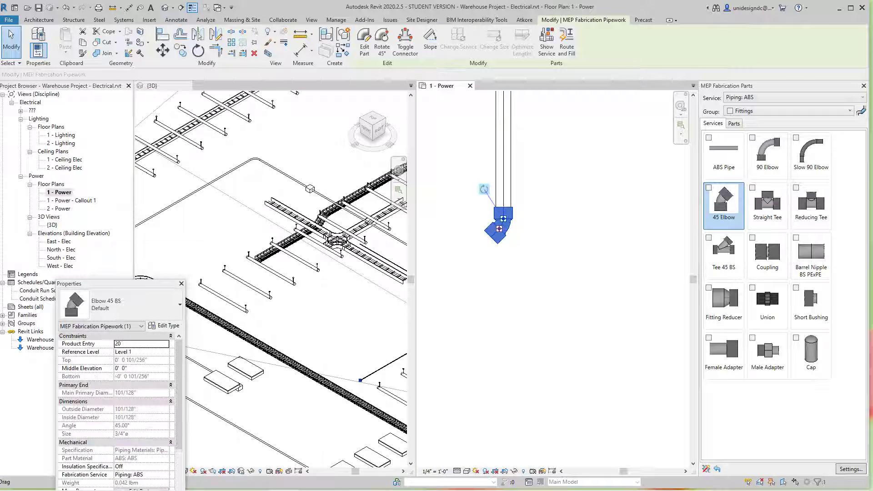
pyautogui.rightClick(499, 229)
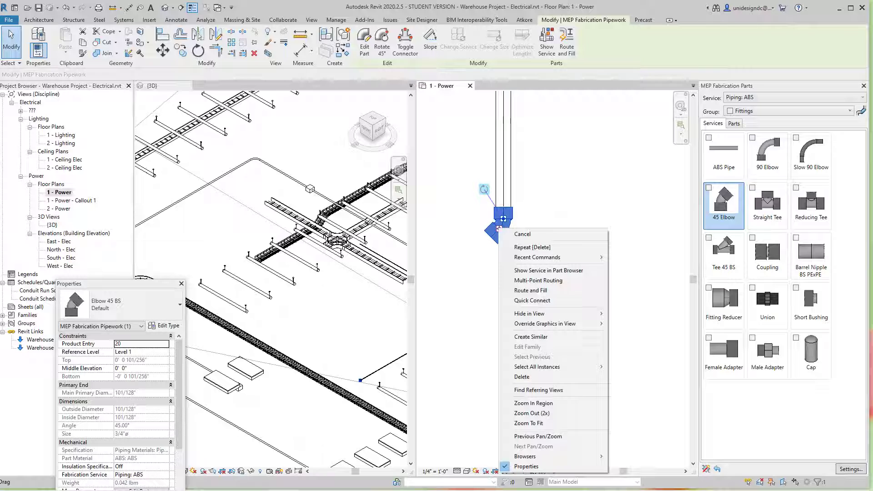
pyautogui.press('Escape')
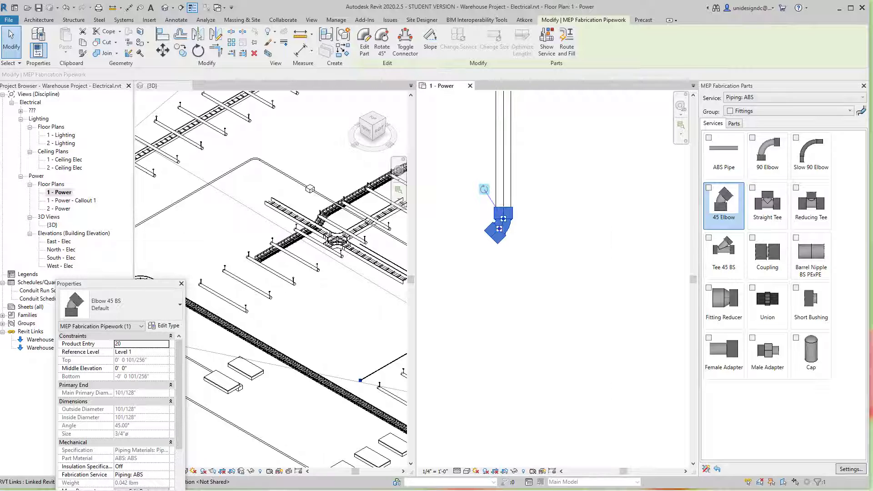
pyautogui.scroll(-1, 541, 257)
pyautogui.moveTo(542, 257); pyautogui.dragTo(564, 275, button='middle')
pyautogui.press('Escape')
# Step: Connect an ABS Pipe to the 45 Elbow's open end, running diagonally down-left to the wire basket run above the Womens Bathroom
pyautogui.scroll(-1, 581, 287)
pyautogui.click(724, 157)
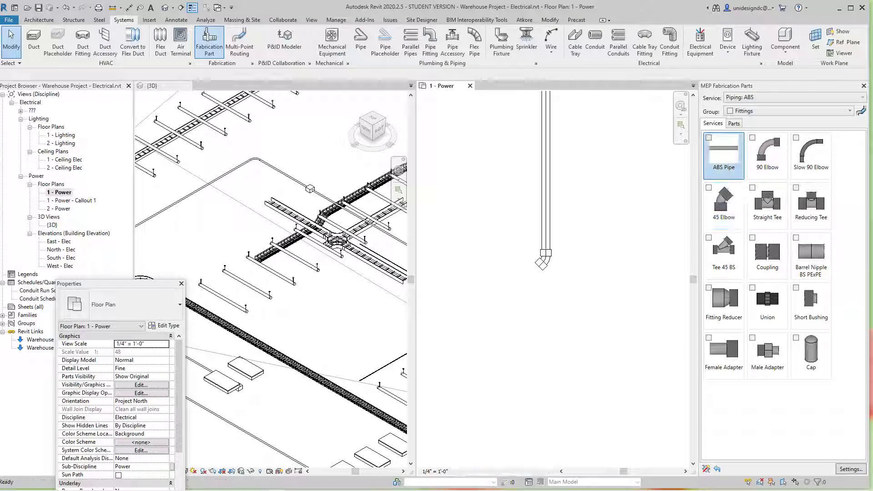
pyautogui.click(542, 265)
pyautogui.scroll(-2, 545, 312)
pyautogui.moveTo(545, 312); pyautogui.dragTo(597, 289, button='middle')
pyautogui.scroll(-6, 552, 248)
pyautogui.press('Escape')
pyautogui.scroll(1, 588, 224)
pyautogui.scroll(3, 595, 282)
pyautogui.scroll(-6, 595, 282)
pyautogui.scroll(-5, 257, 159)
pyautogui.scroll(3, 256, 159)
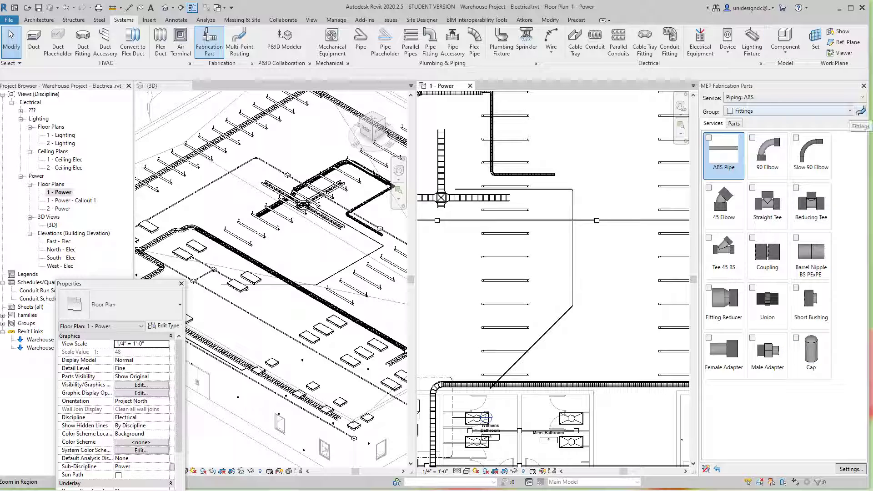
# Step: Reopen the MEP Fabrication Parts browser and review the fabrication configuration and connection indicator colors in Fabrication Settings
pyautogui.click(864, 86)
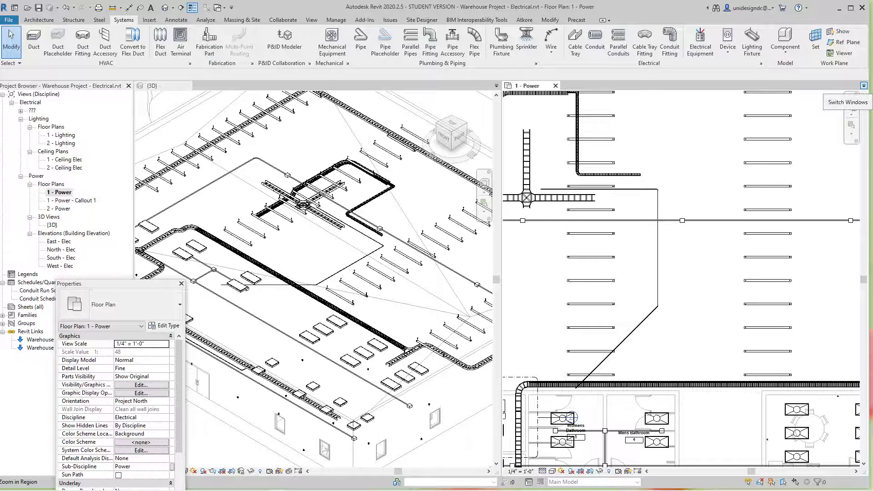
pyautogui.click(209, 43)
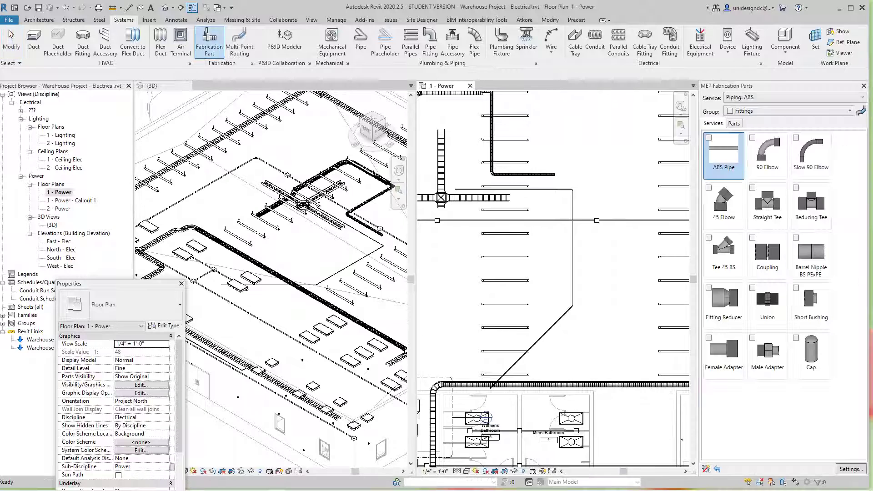
pyautogui.click(252, 64)
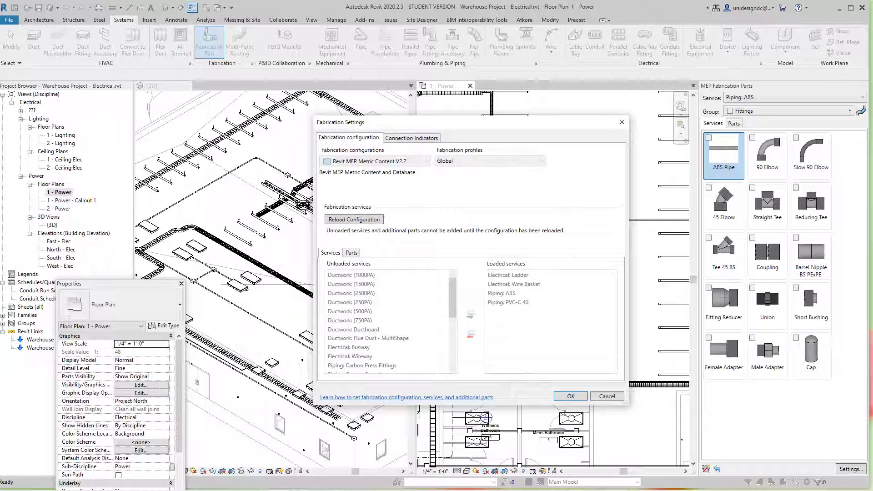
pyautogui.click(411, 138)
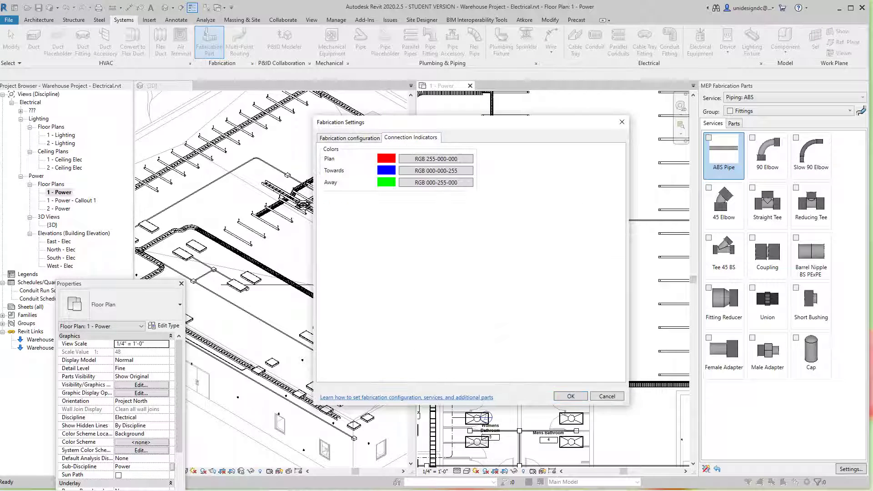
pyautogui.click(350, 138)
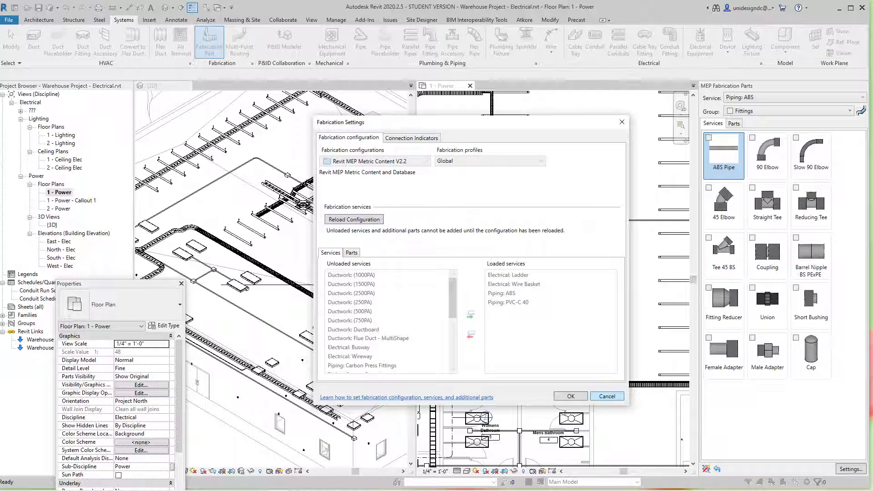
pyautogui.click(571, 396)
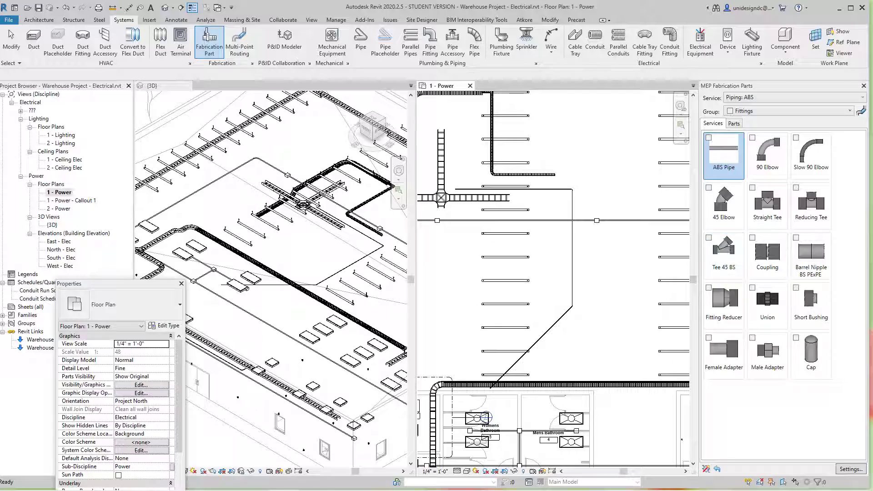
# Step: Examine the cable ladder cross and the wire basket runs up close in the 3D view
pyautogui.scroll(-2, 611, 264)
pyautogui.scroll(1, 306, 198)
pyautogui.moveTo(306, 198); pyautogui.dragTo(310, 196, button='middle')
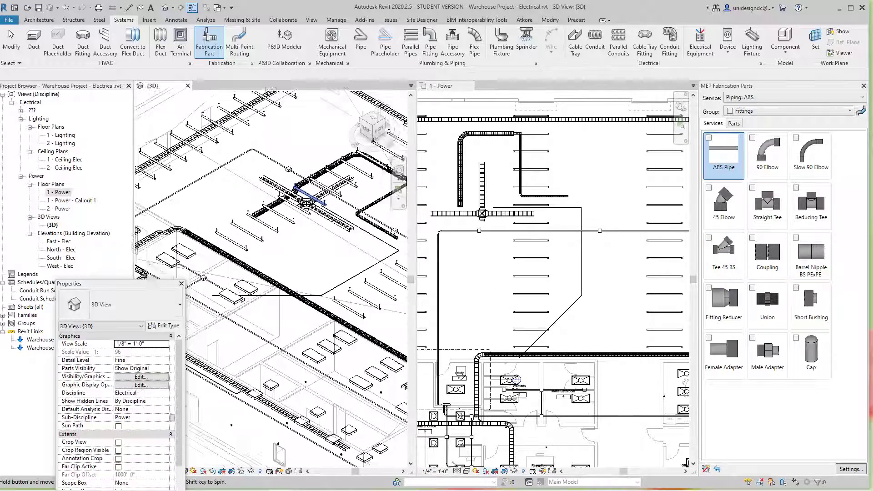
pyautogui.scroll(8, 273, 273)
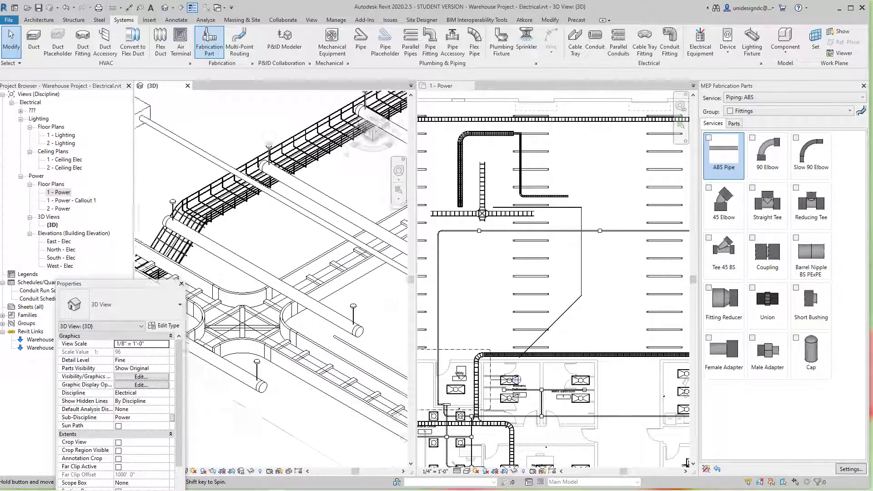
pyautogui.scroll(6, 273, 273)
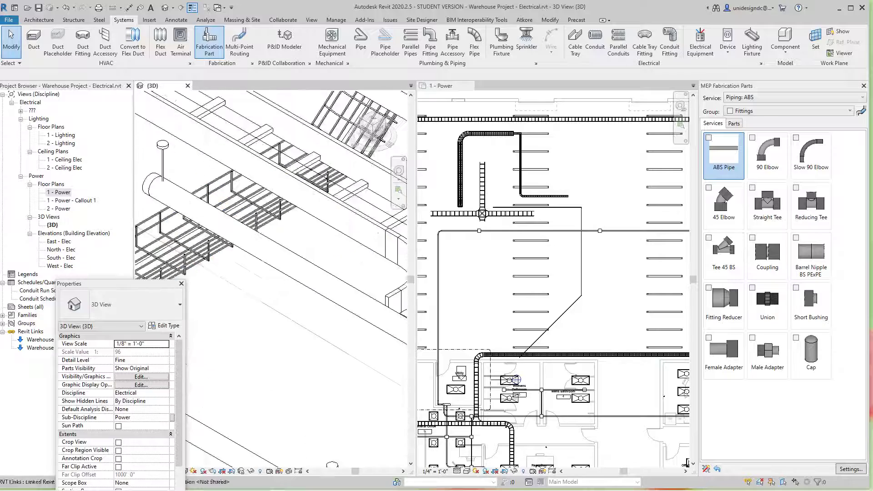
pyautogui.scroll(-8, 273, 272)
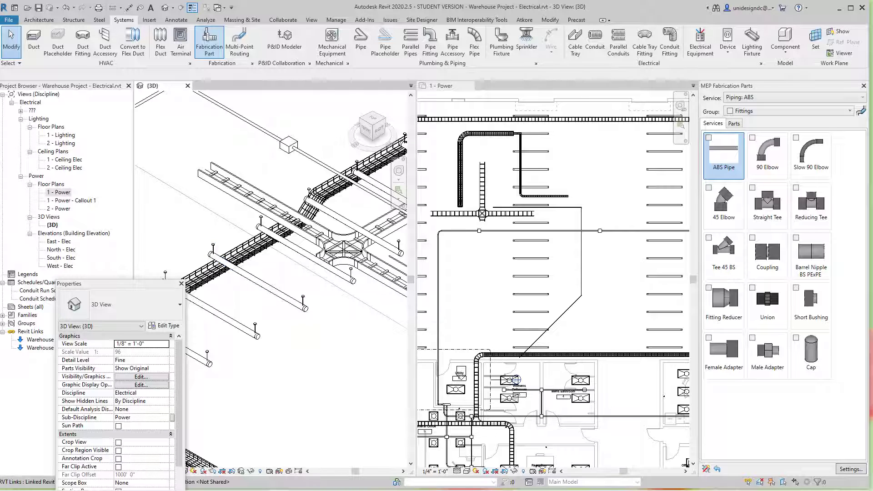
# Step: Switch the fabrication parts service to Electrical: Ladder
pyautogui.scroll(4, 476, 219)
pyautogui.click(541, 223)
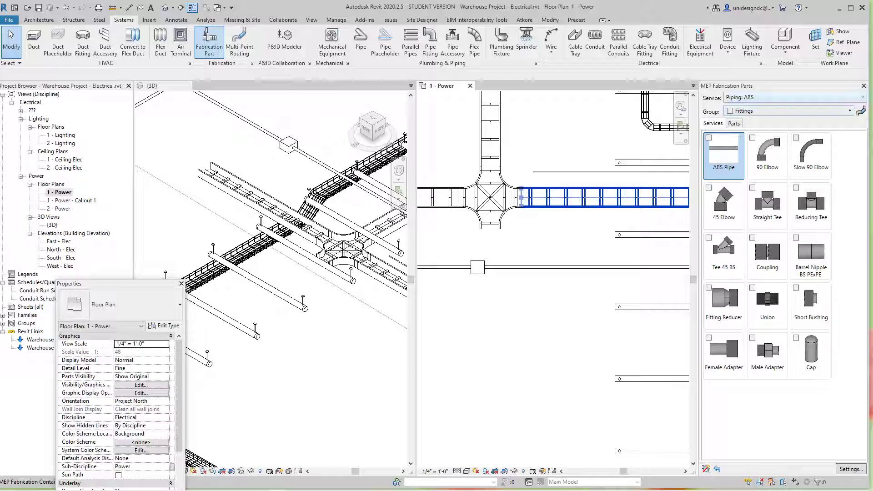
pyautogui.click(861, 98)
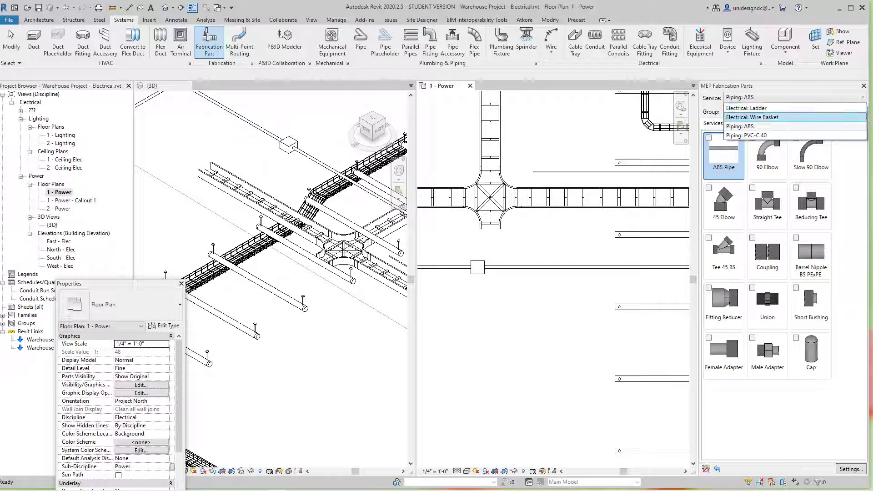
pyautogui.click(753, 117)
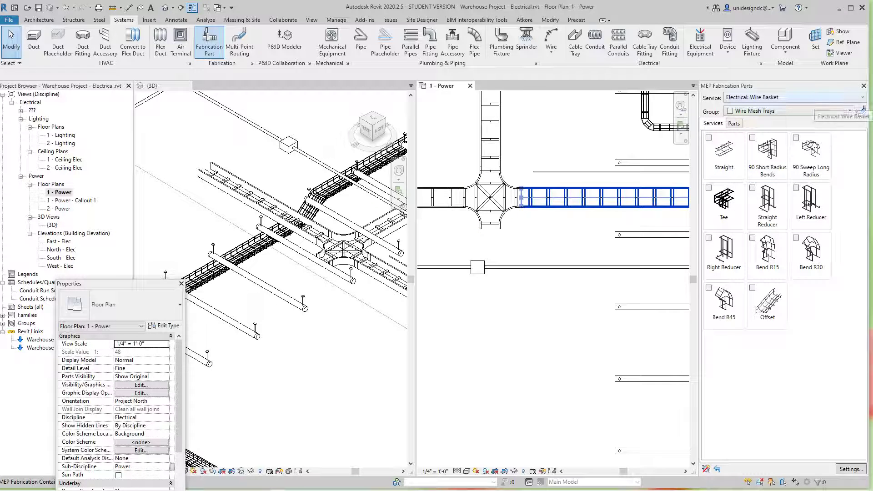
pyautogui.click(855, 98)
pyautogui.click(819, 107)
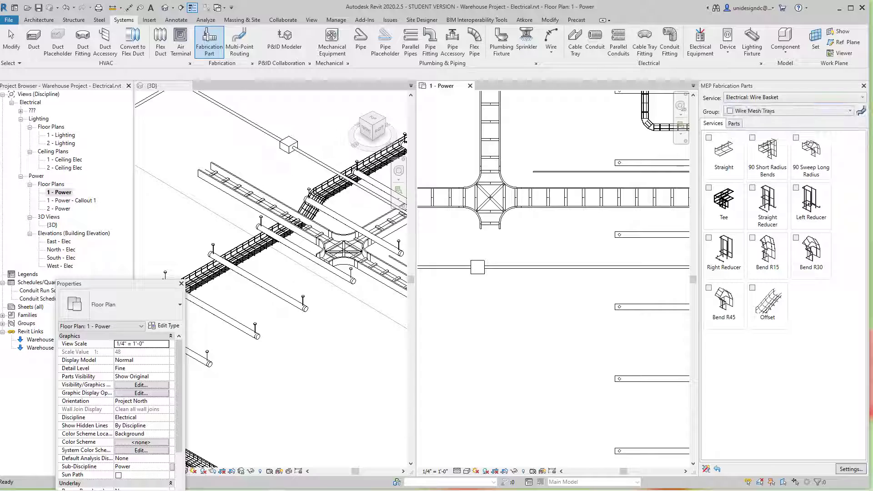
# Step: Extend the Horiz Cross's open lower branch with two 300x150 Straight cable ladder sections placed end to end
pyautogui.scroll(-2, 518, 242)
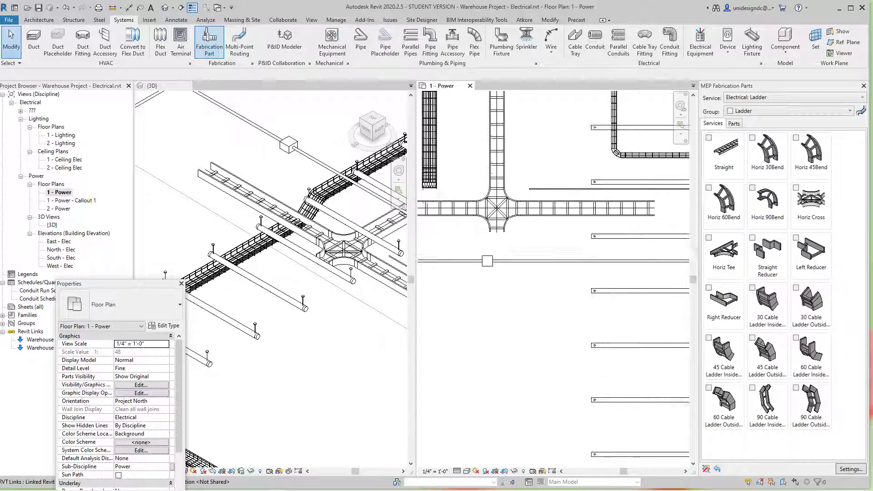
pyautogui.scroll(-6, 264, 264)
pyautogui.scroll(8, 270, 262)
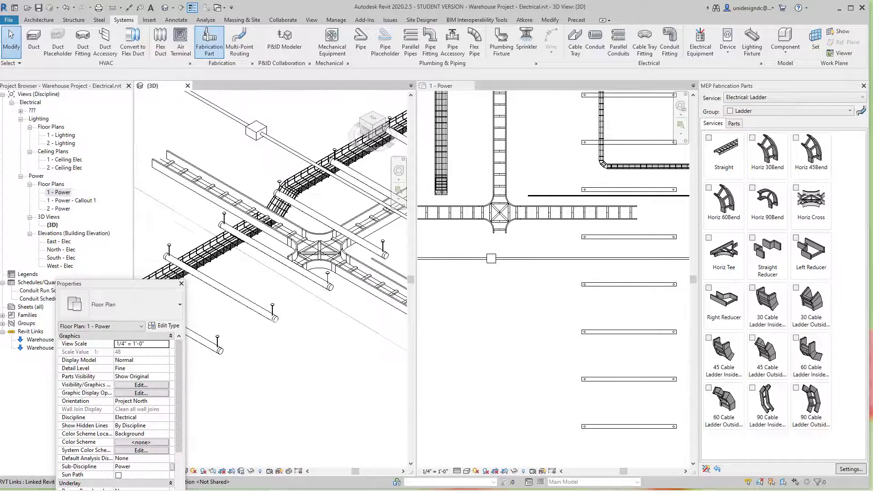
pyautogui.moveTo(310, 258); pyautogui.dragTo(280, 239, button='middle')
pyautogui.scroll(-3, 291, 254)
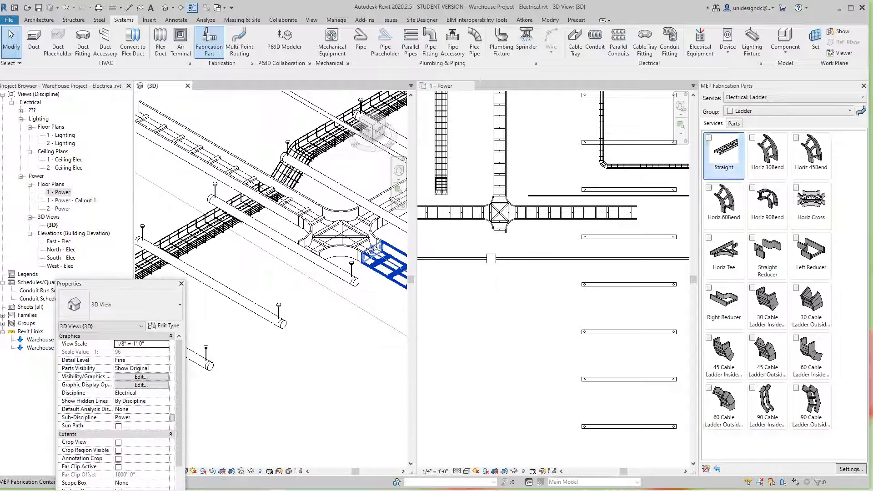
pyautogui.click(724, 153)
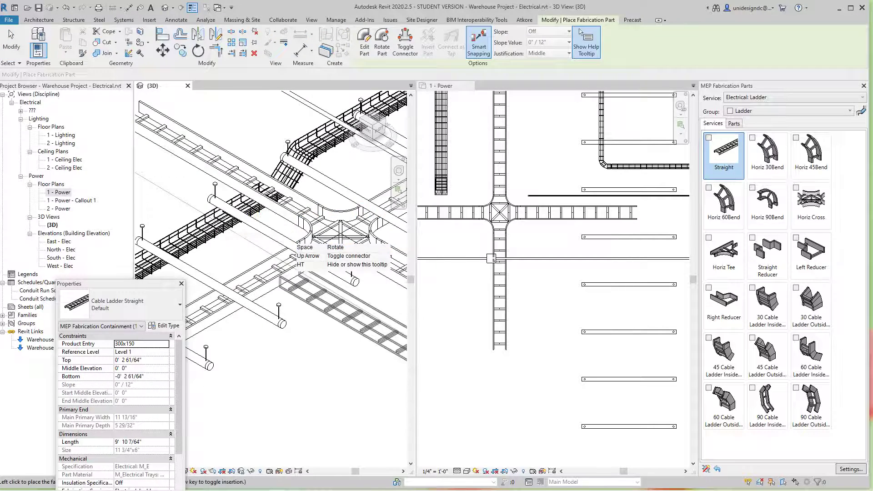
pyautogui.scroll(-4, 292, 275)
pyautogui.moveTo(291, 275); pyautogui.dragTo(337, 196, button='middle')
pyautogui.scroll(5, 269, 227)
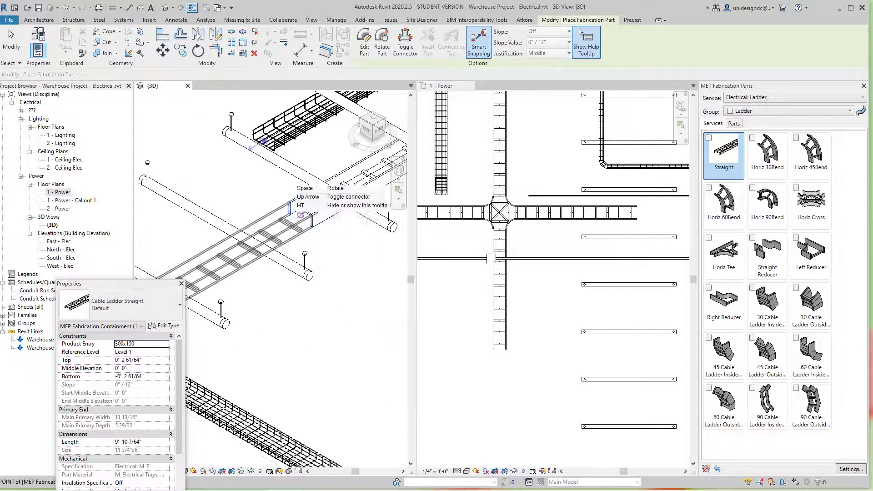
pyautogui.click(296, 217)
pyautogui.scroll(-5, 270, 261)
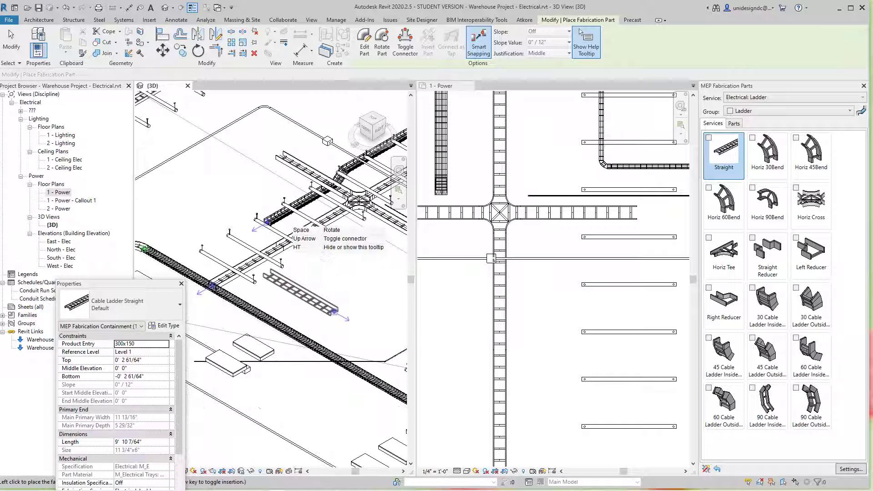
# Step: Choose the 300x150 Horiz Tee and try to attach it to the open end of a cable ladder run in the 3D view
pyautogui.click(724, 252)
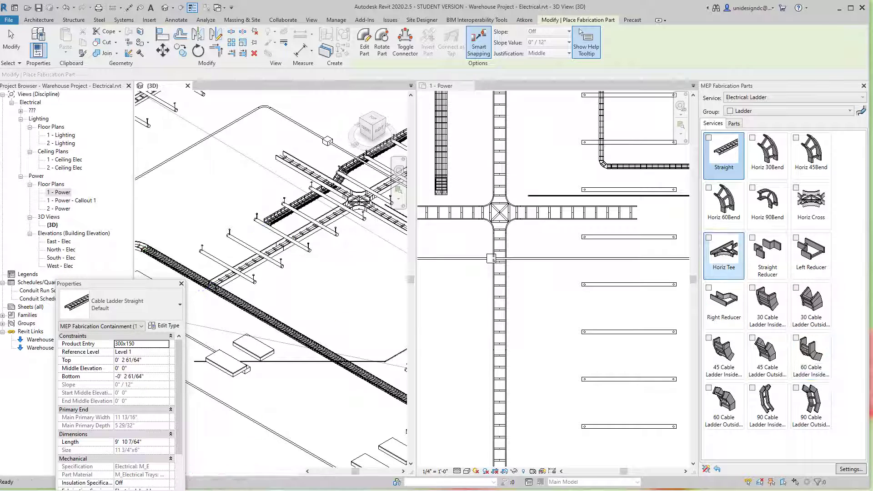
pyautogui.scroll(-3, 301, 259)
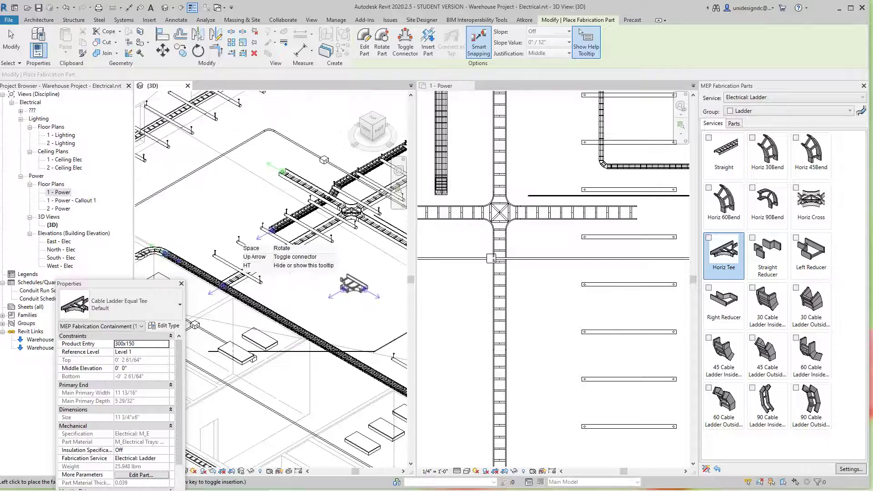
pyautogui.moveTo(314, 255); pyautogui.dragTo(321, 233, button='middle')
pyautogui.scroll(5, 261, 228)
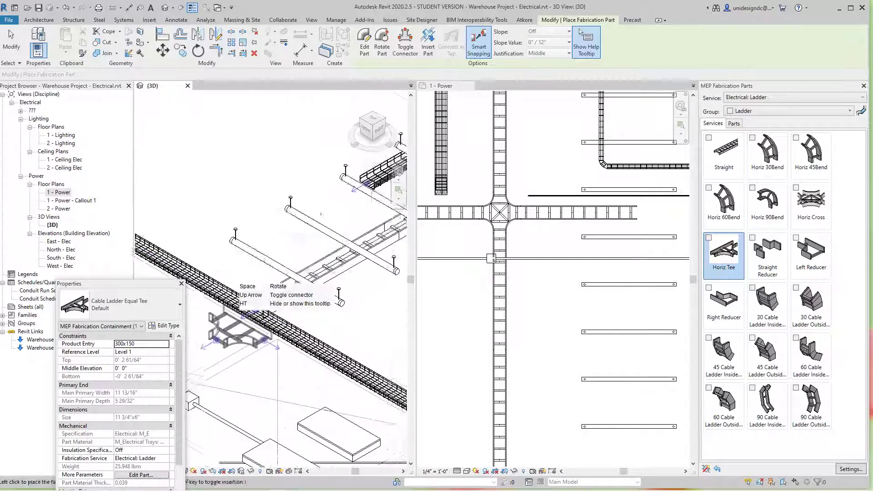
pyautogui.scroll(-2, 223, 348)
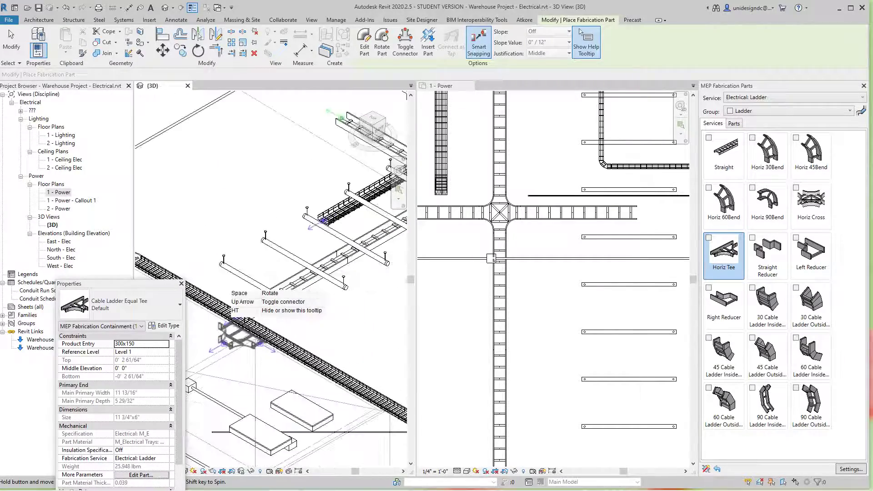
pyautogui.moveTo(222, 344); pyautogui.dragTo(303, 227, button='middle')
pyautogui.scroll(4, 302, 237)
pyautogui.scroll(1, 306, 211)
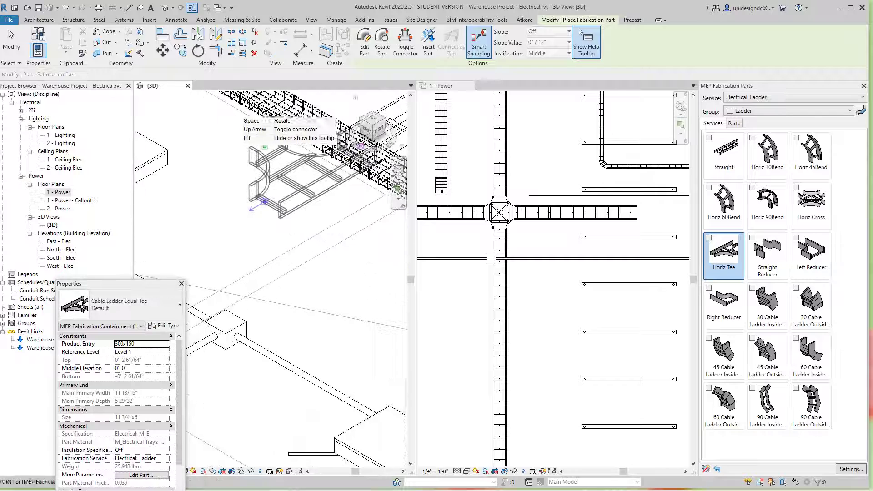
pyautogui.click(367, 129)
# Step: Restore the 3D home view and, with Smart Snapping off, place the Horiz Tee freestanding in the open area beside the ladder runs
pyautogui.scroll(-8, 237, 212)
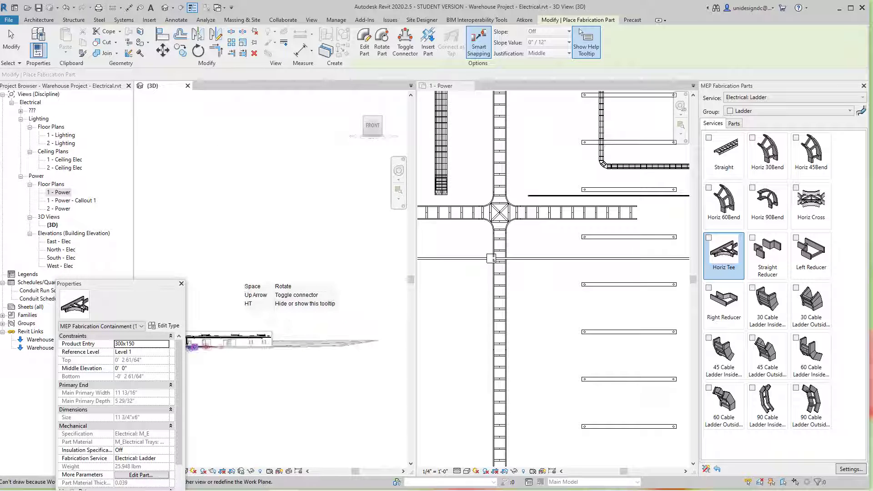
pyautogui.scroll(4, 248, 323)
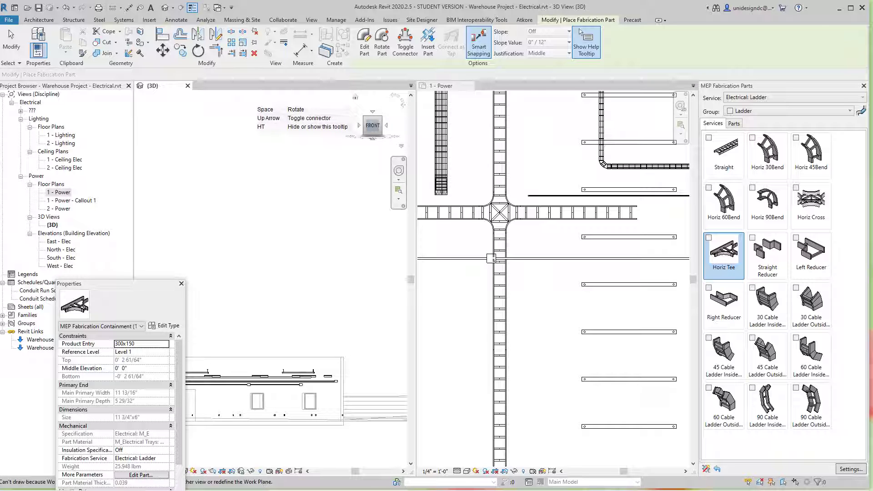
pyautogui.click(355, 97)
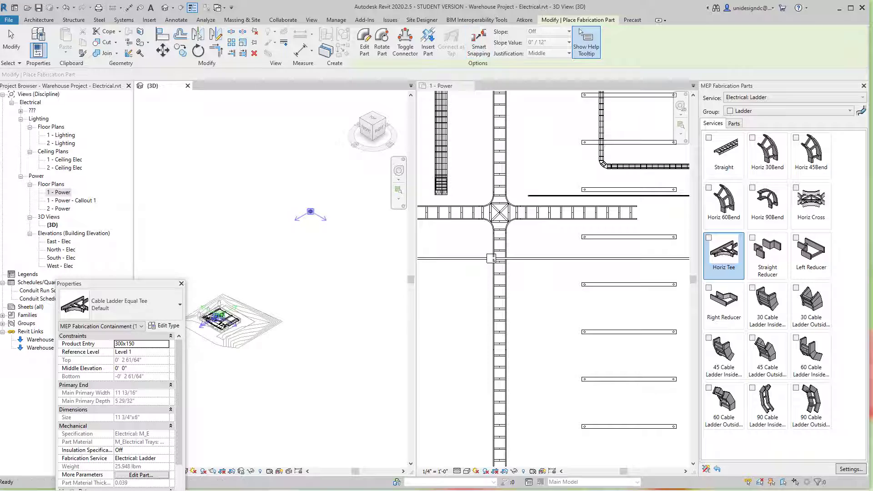
pyautogui.scroll(5, 234, 281)
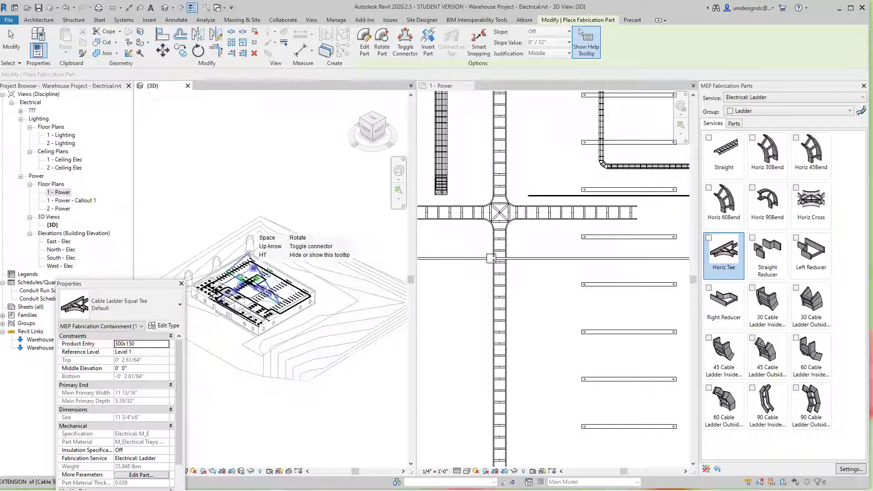
pyautogui.scroll(8, 248, 273)
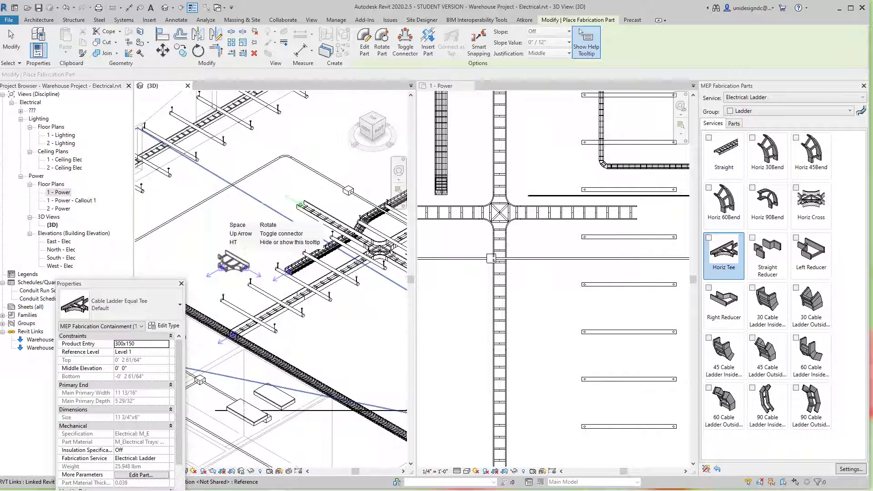
pyautogui.moveTo(366, 313); pyautogui.dragTo(226, 316, button='middle')
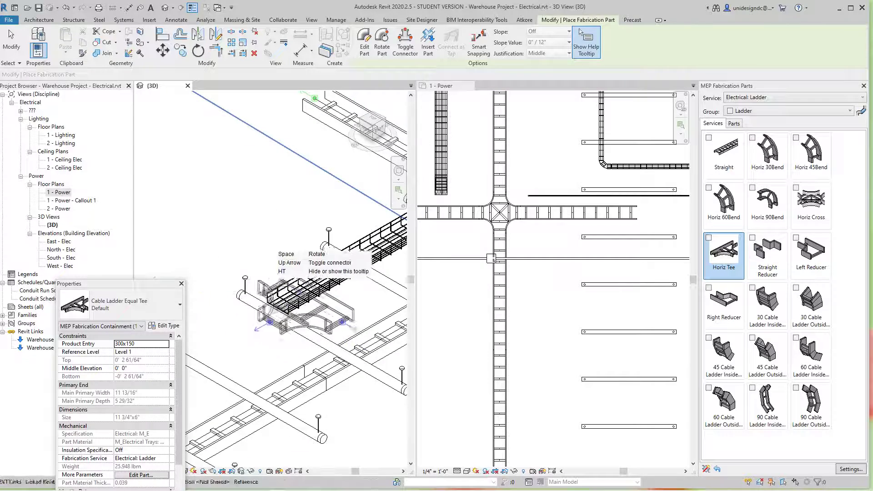
pyautogui.scroll(-6, 318, 337)
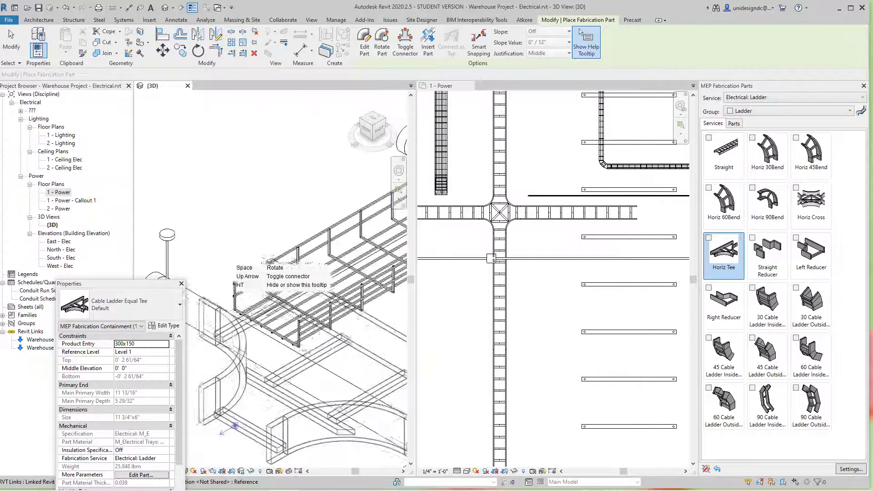
pyautogui.scroll(3, 239, 240)
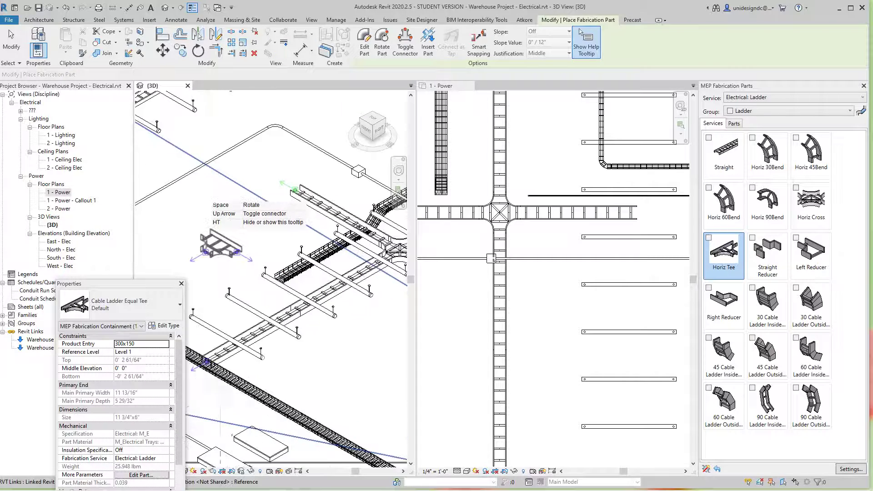
pyautogui.press('Escape')
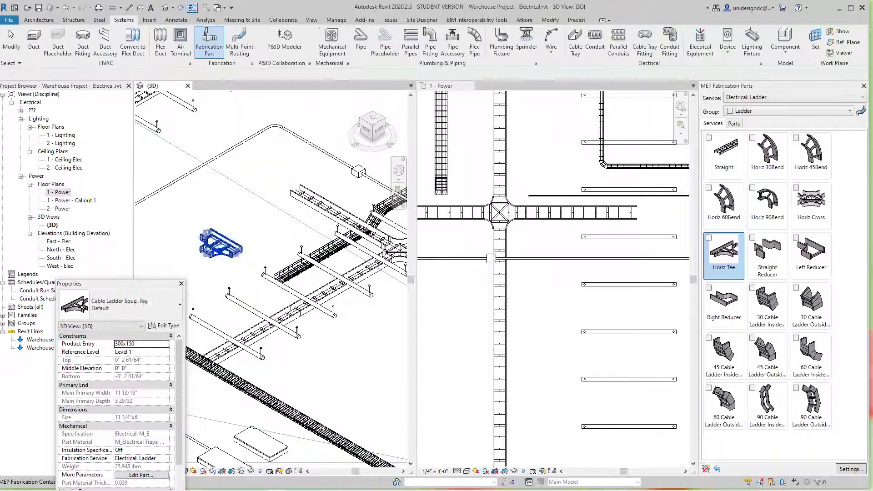
# Step: Attach 300x150 Straight cable ladder sections to all three open ends of the Horiz Tee
pyautogui.click(724, 155)
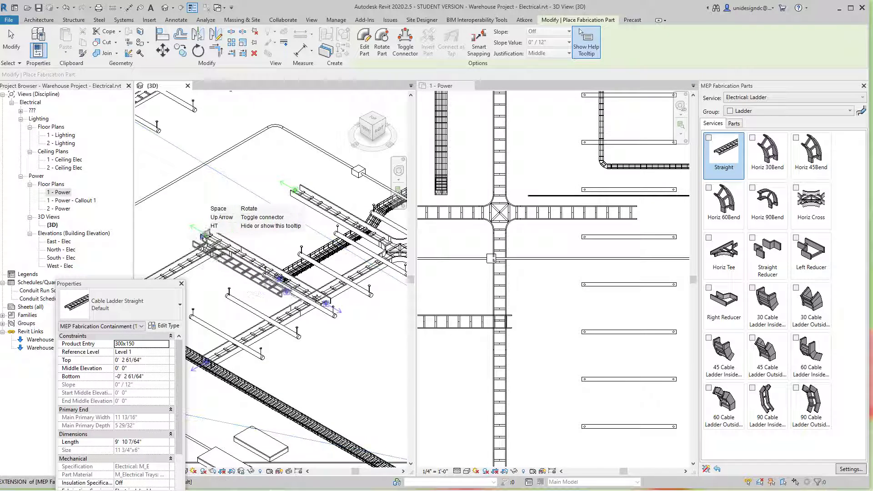
pyautogui.click(210, 230)
pyautogui.press('Escape')
pyautogui.scroll(-2, 210, 230)
pyautogui.moveTo(210, 230); pyautogui.dragTo(277, 222, button='middle')
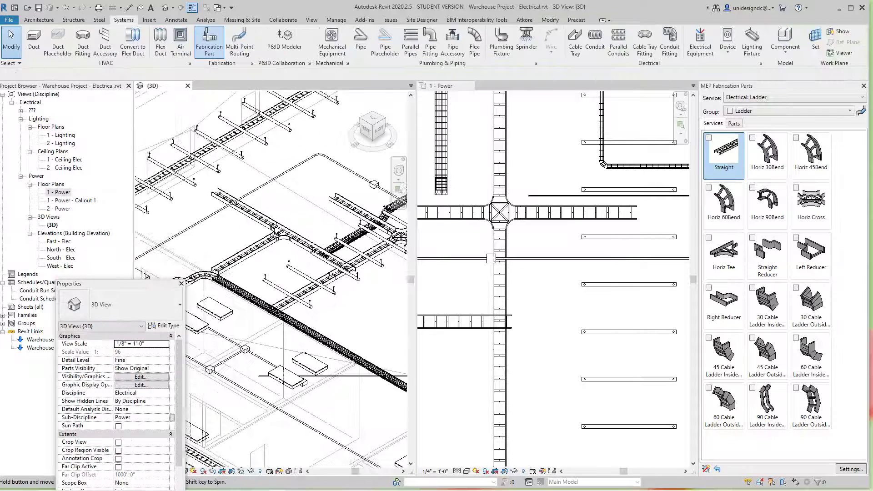
# Step: Inspect the cable ladder tee joint up close and move the Properties palette clear of the 3D view's view controls
pyautogui.scroll(6, 292, 228)
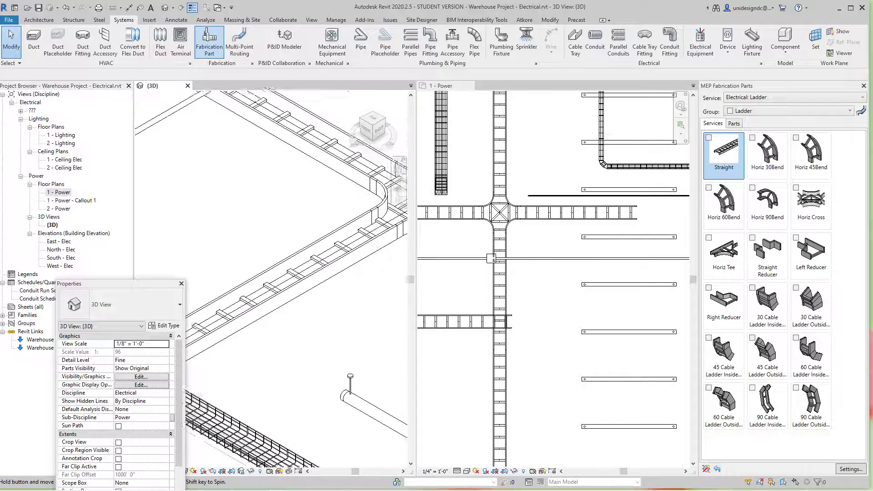
pyautogui.moveTo(306, 319); pyautogui.dragTo(212, 373, button='middle')
pyautogui.scroll(-2, 212, 373)
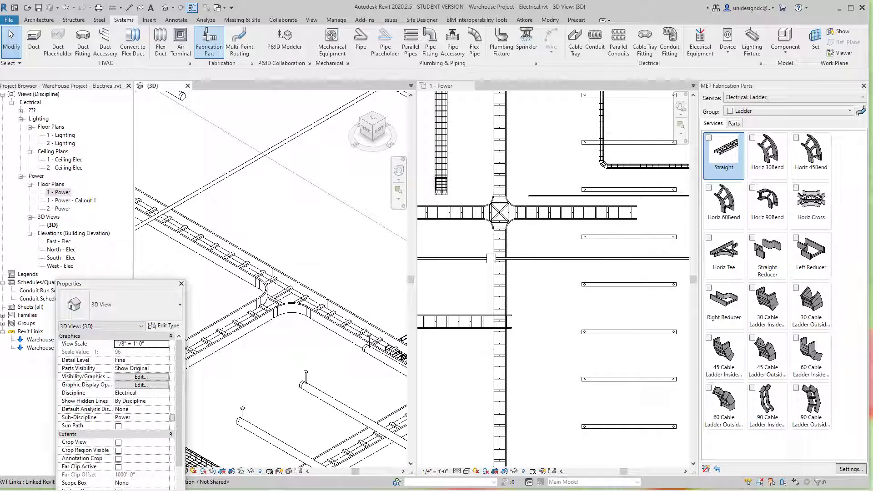
pyautogui.moveTo(114, 283); pyautogui.dragTo(102, 181)
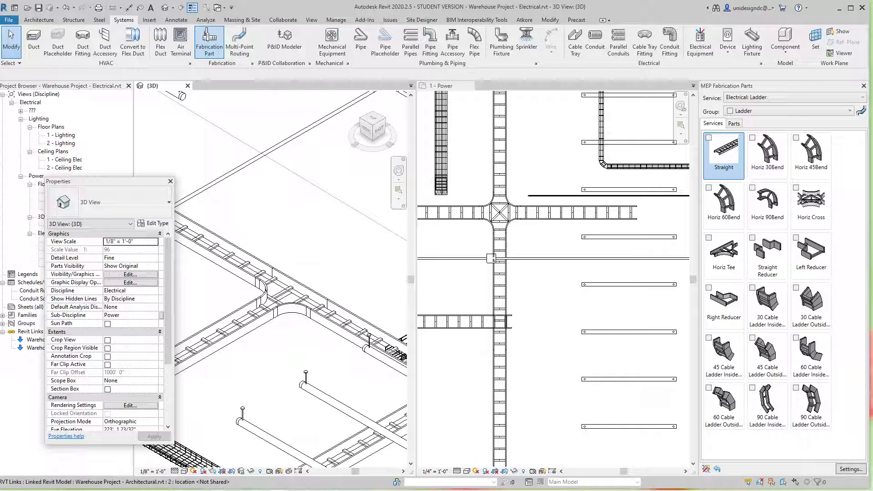